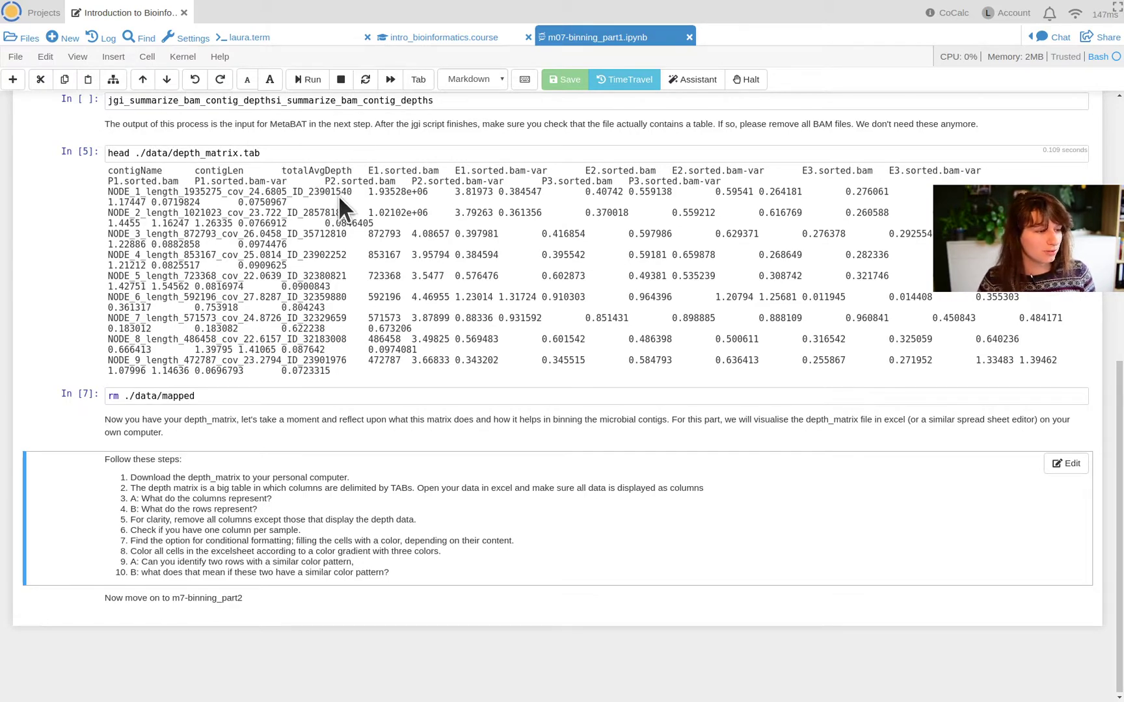
Step: Review the depth matrix preview output and the first instruction step in the notebook
left_click(360, 261)
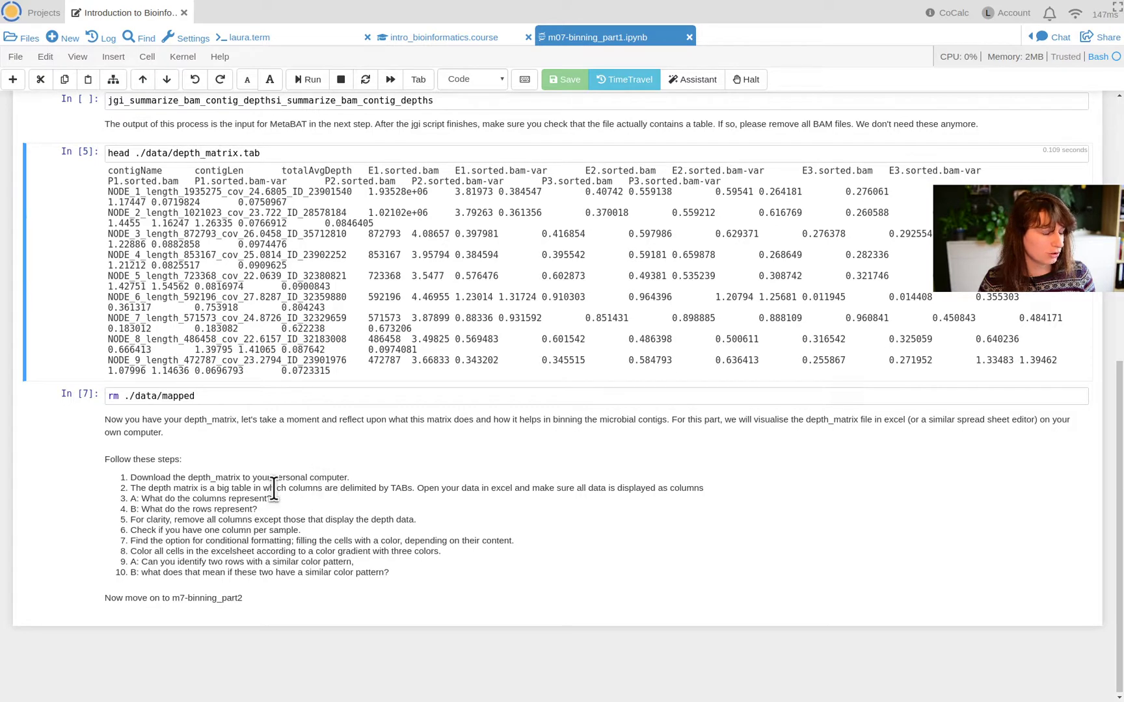
scroll(283, 497, "down", 1)
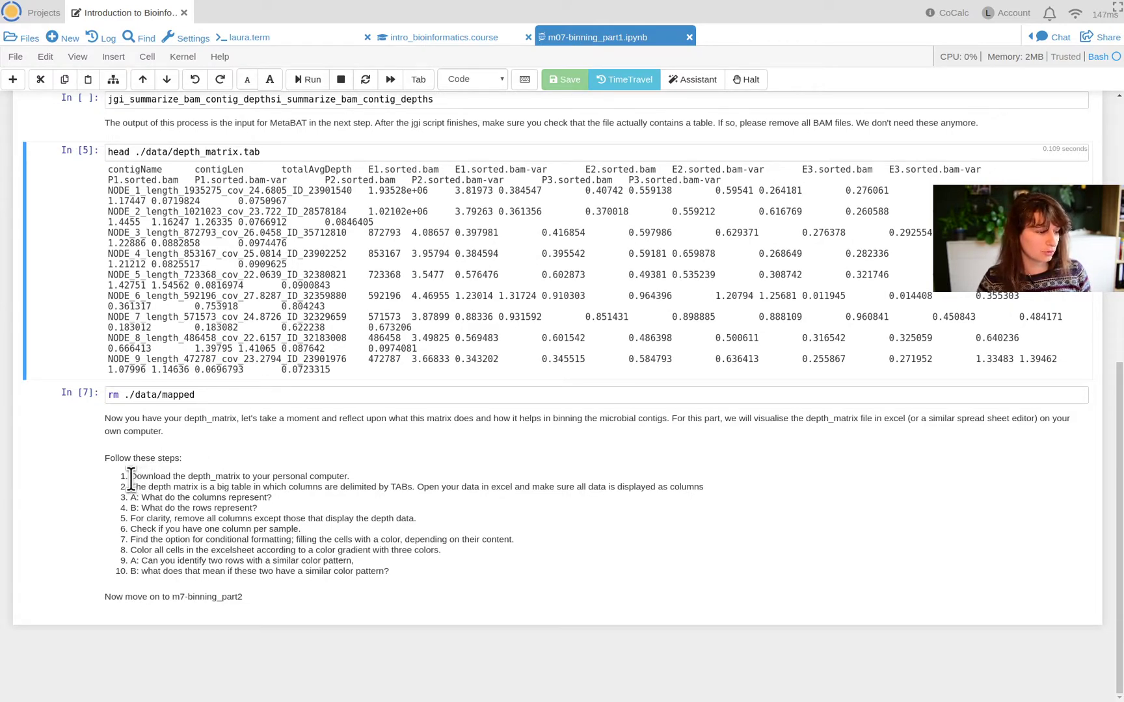
left_click_drag(136, 477, 363, 471)
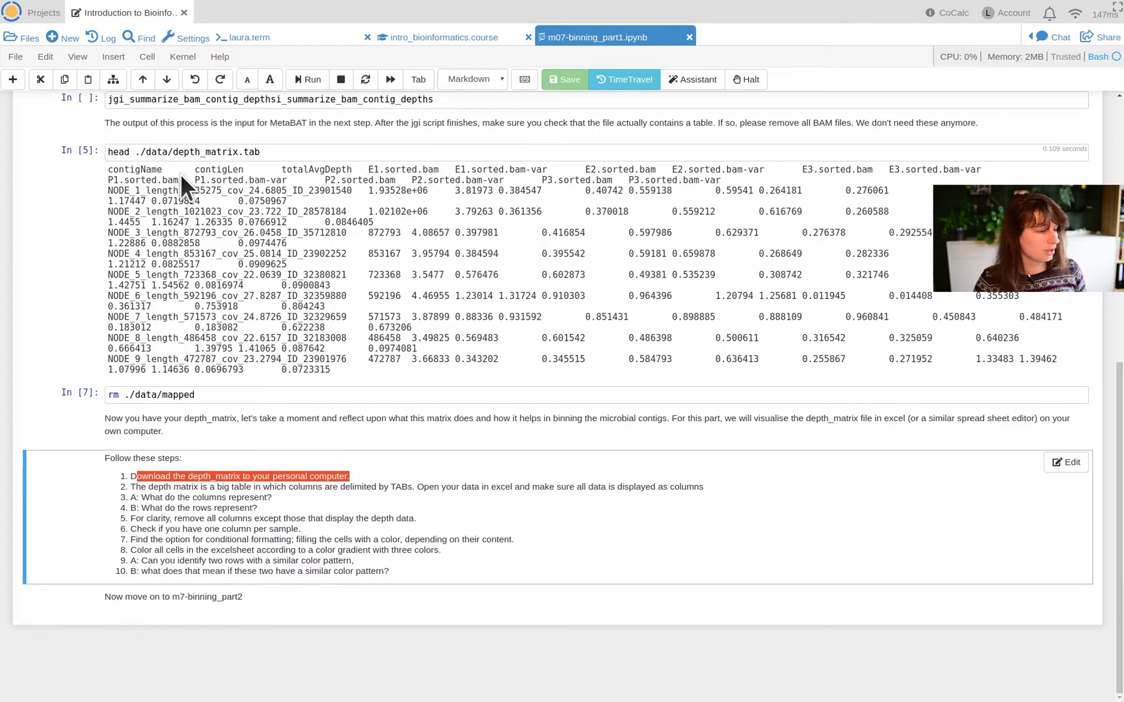
Step: Download depth_matrix.tab from the project's data folder to the computer
left_click(26, 43)
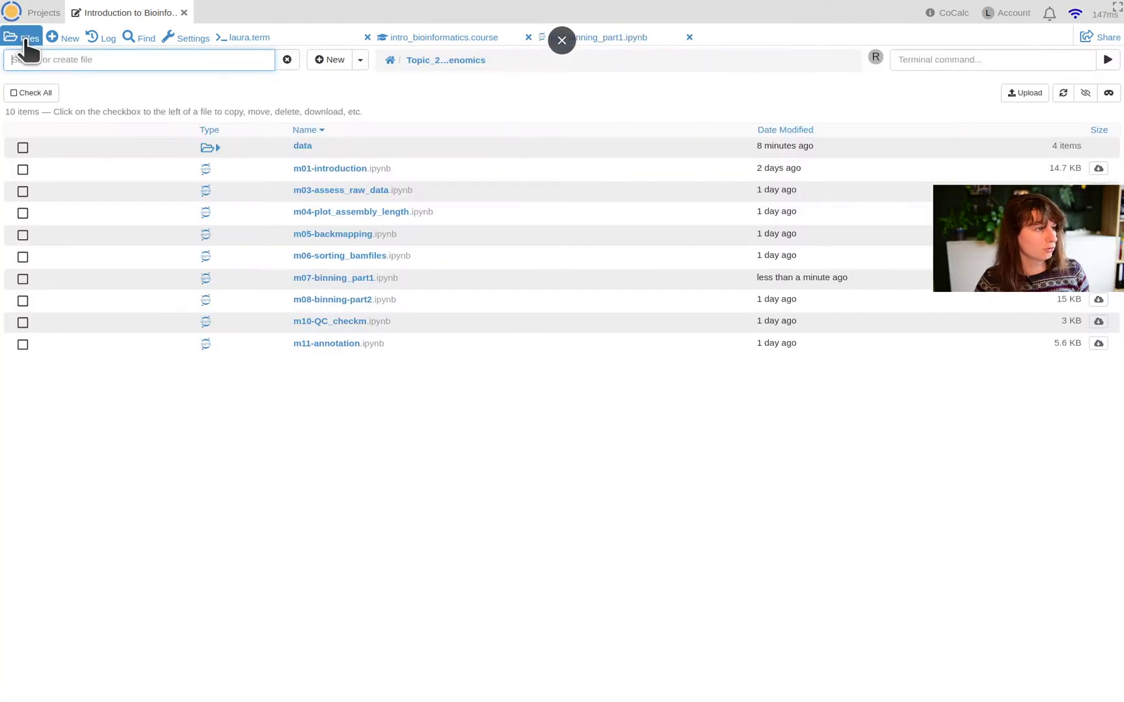
left_click(303, 146)
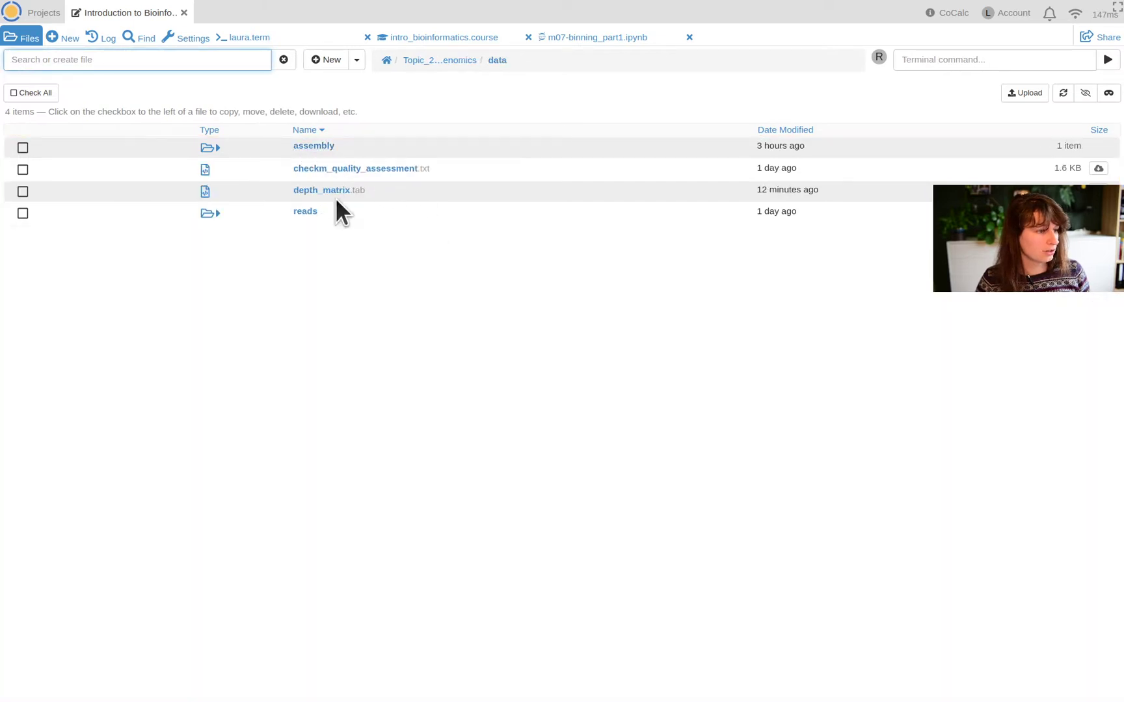
left_click(23, 192)
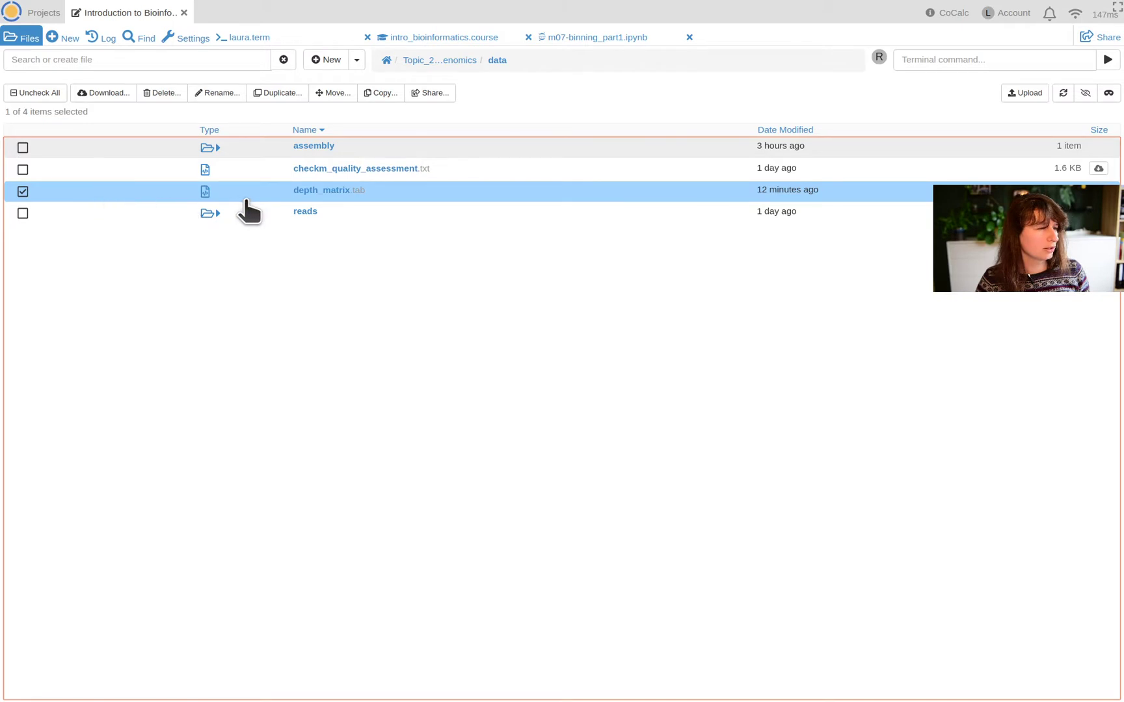
left_click(112, 95)
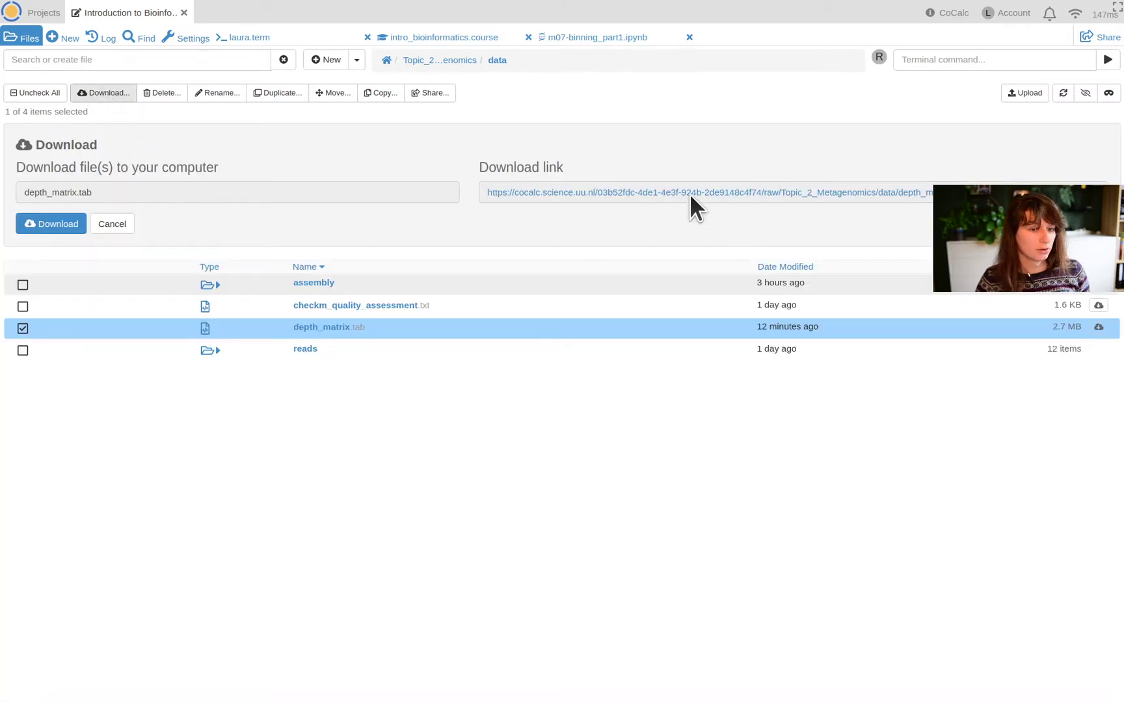
left_click(48, 224)
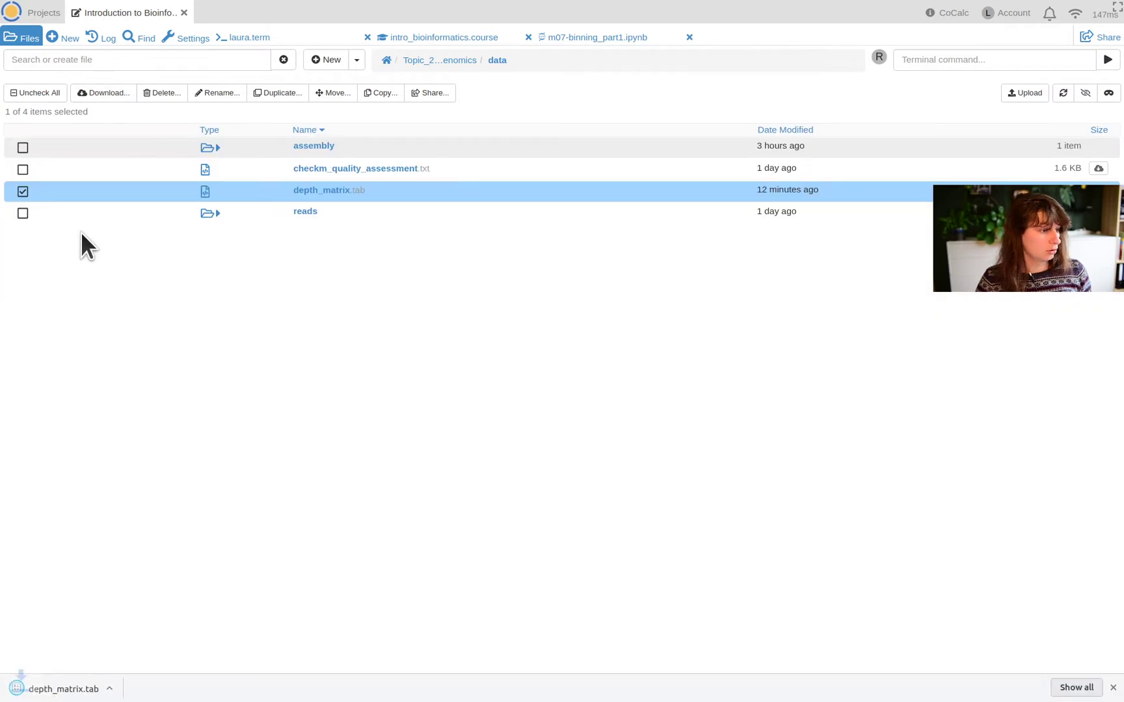
left_click(95, 690)
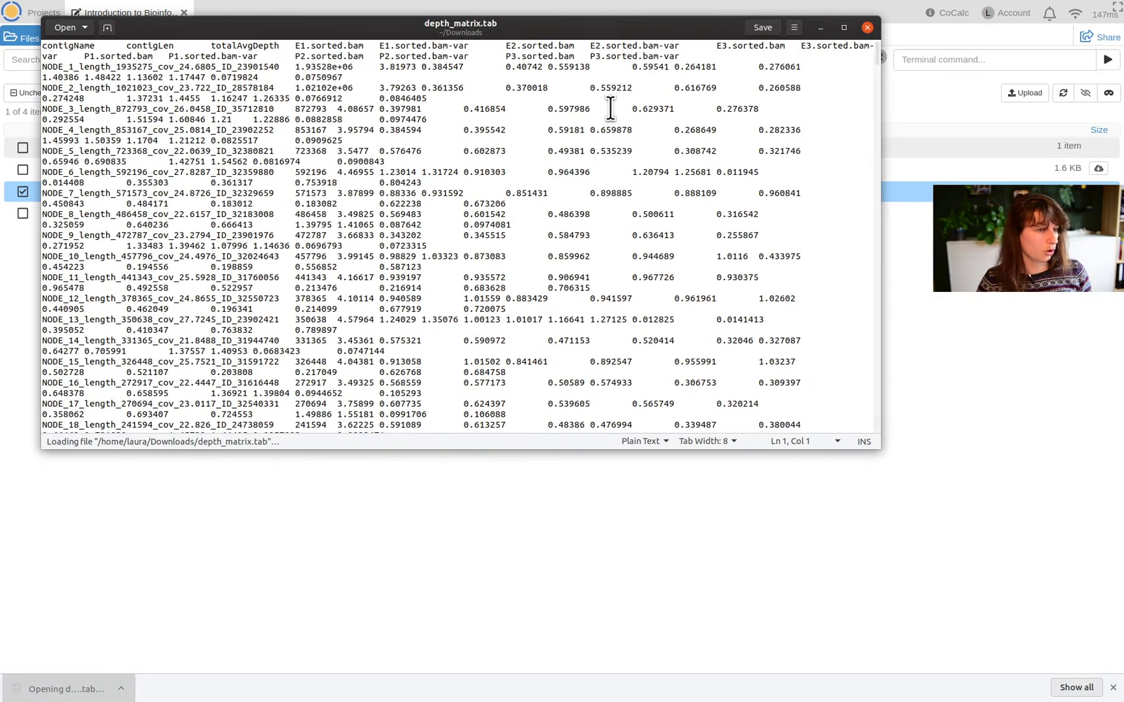
double_click(688, 30)
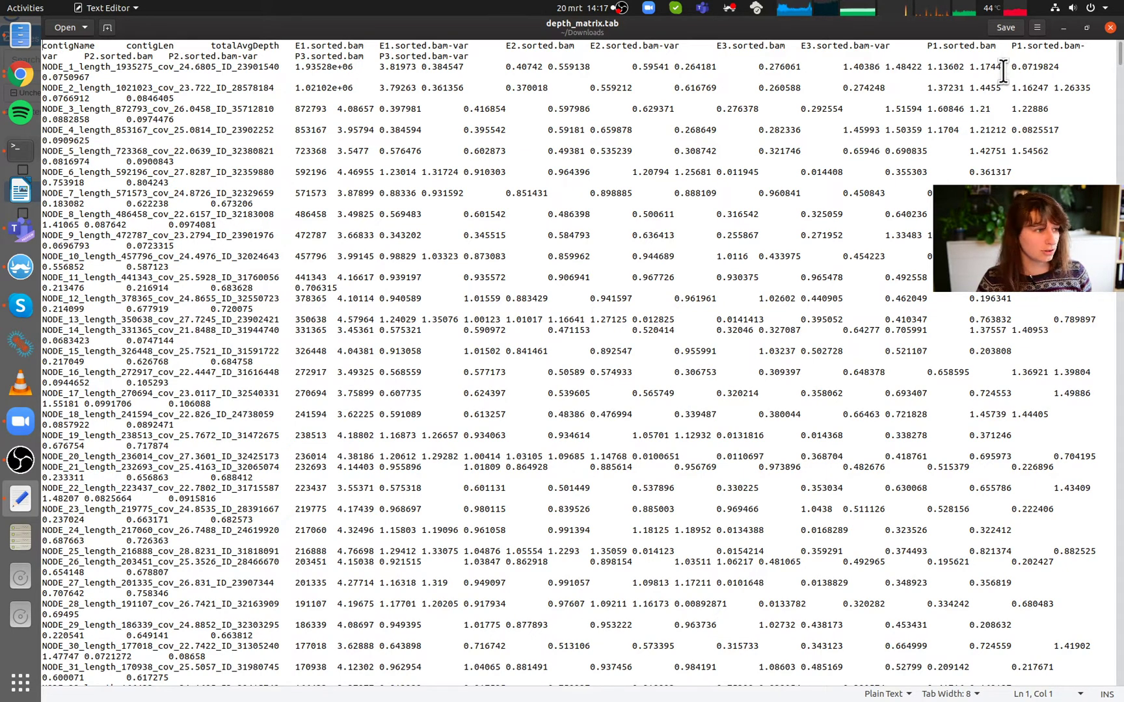
left_click(1110, 27)
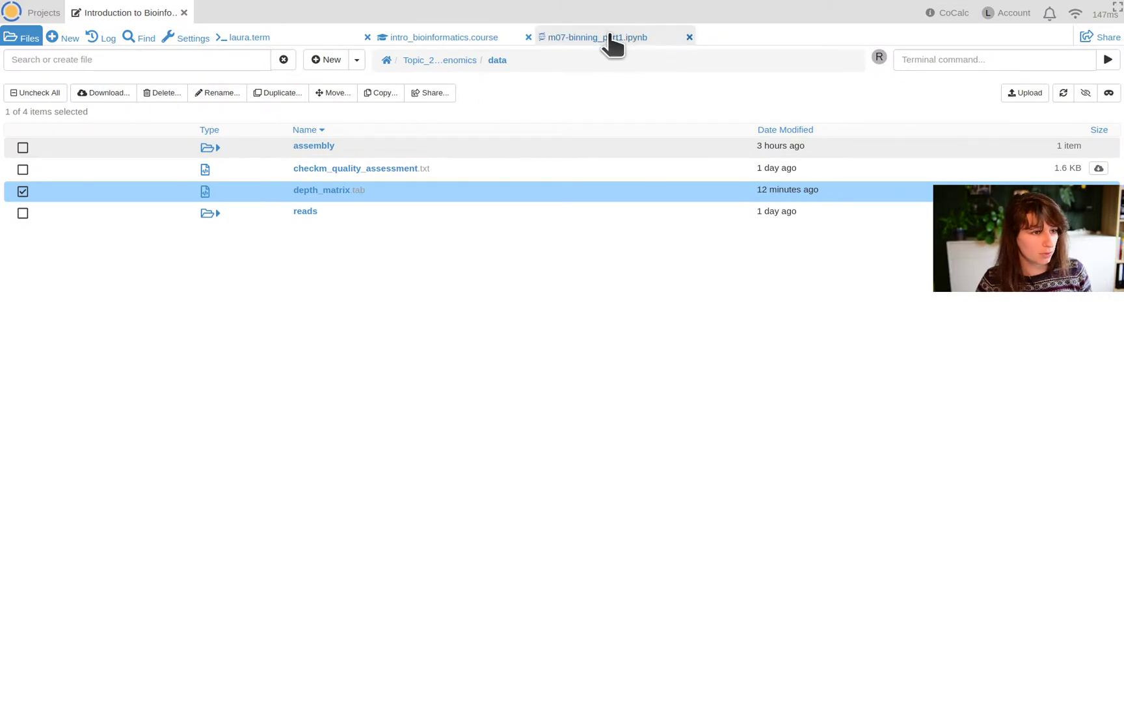
Step: Reread step 2 in the m07-binning_part1.ipynb notebook, then open the desktop application search
left_click(610, 39)
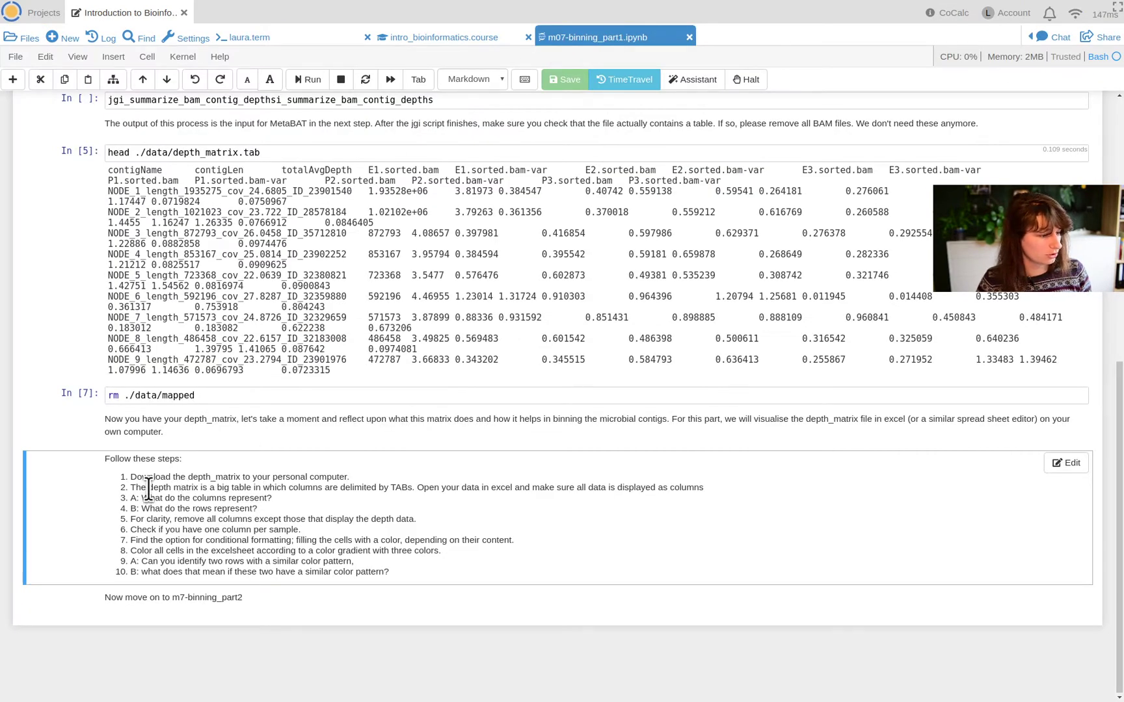
left_click_drag(154, 489, 707, 485)
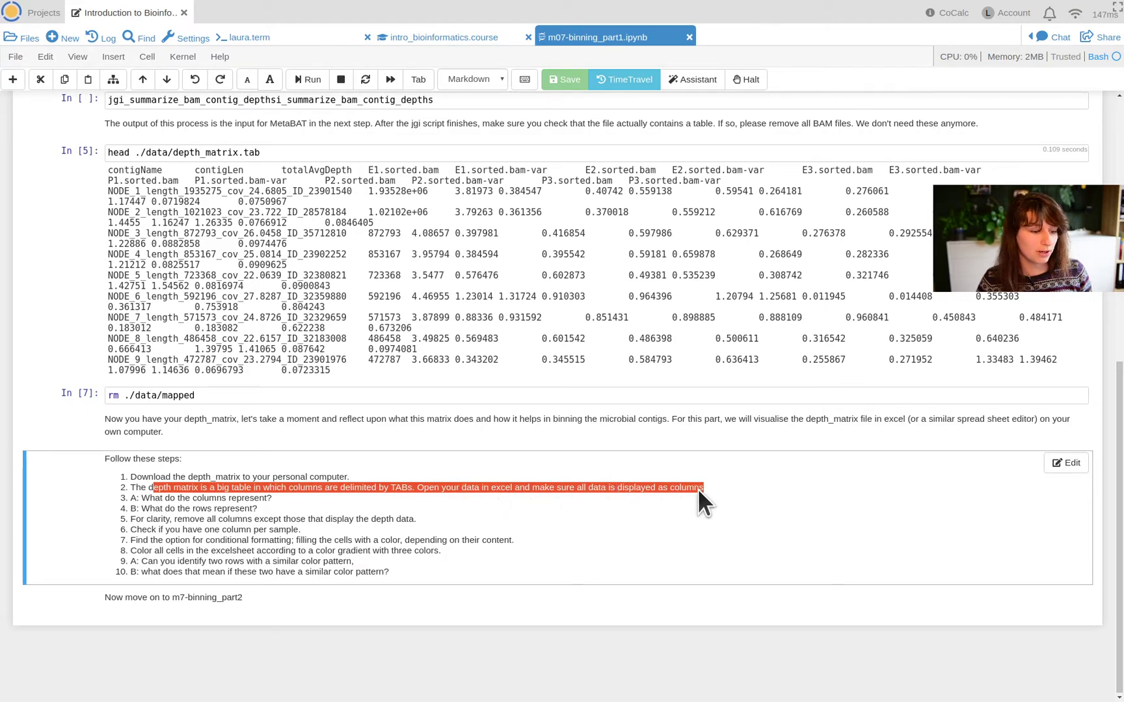
key("super")
Step: Launch LibreOffice Calc and open depth_matrix.tab from the Downloads folder for import
type("cald")
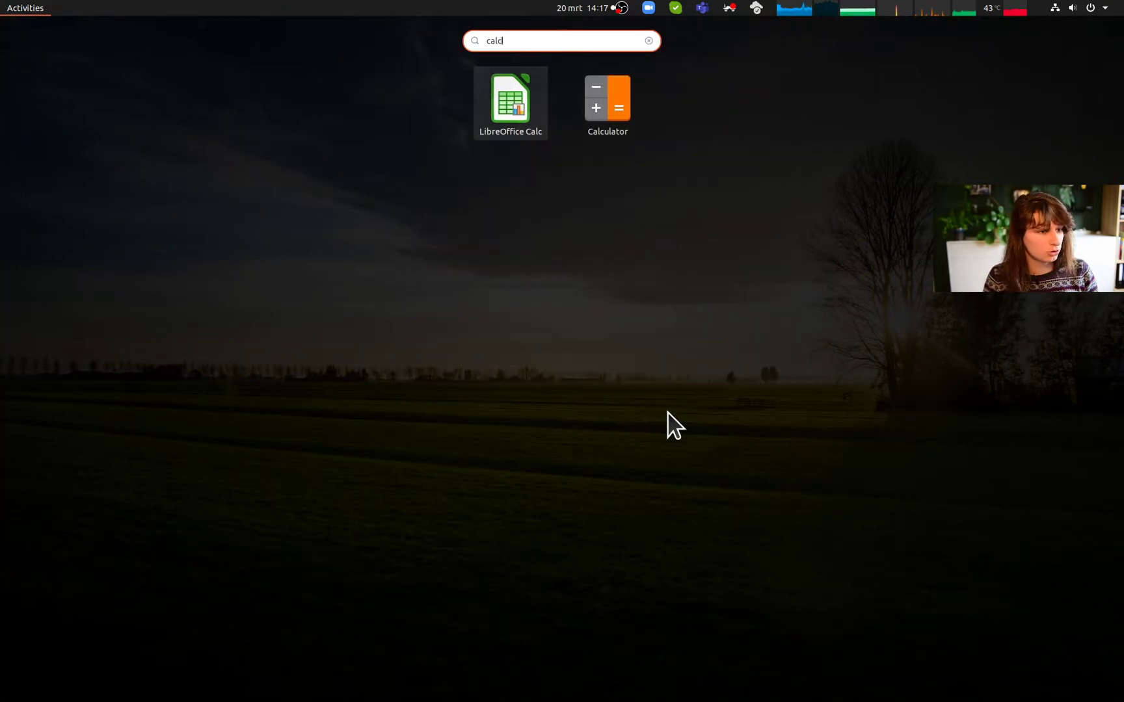
key("Return")
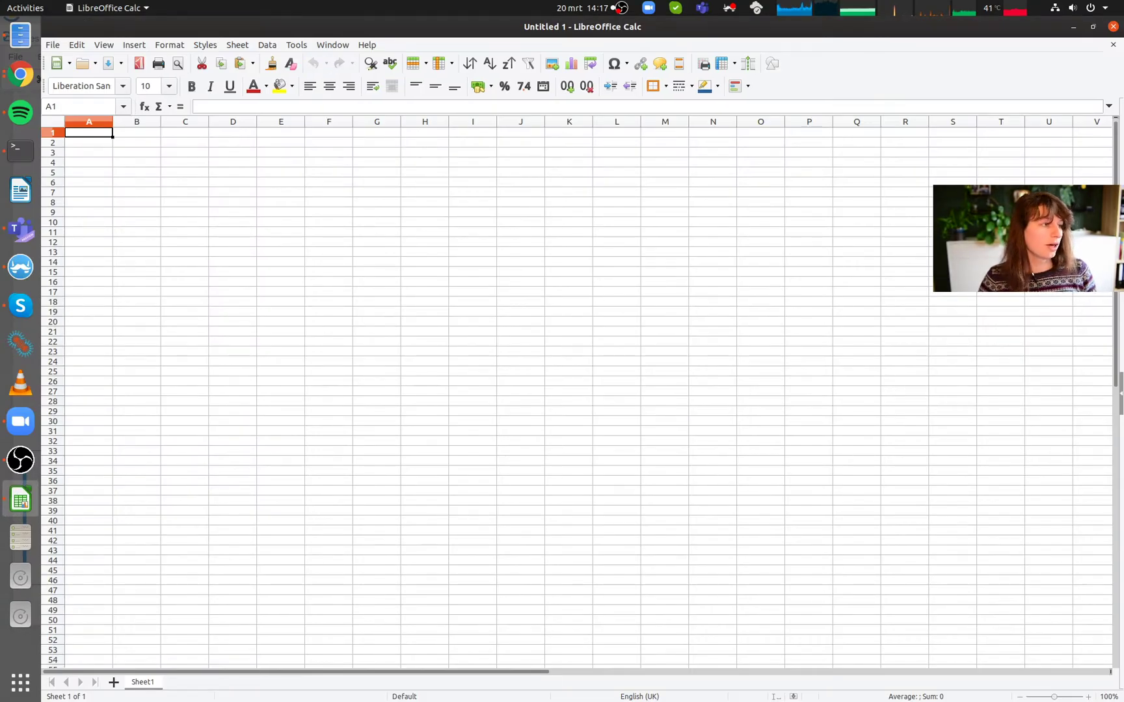
left_click(52, 44)
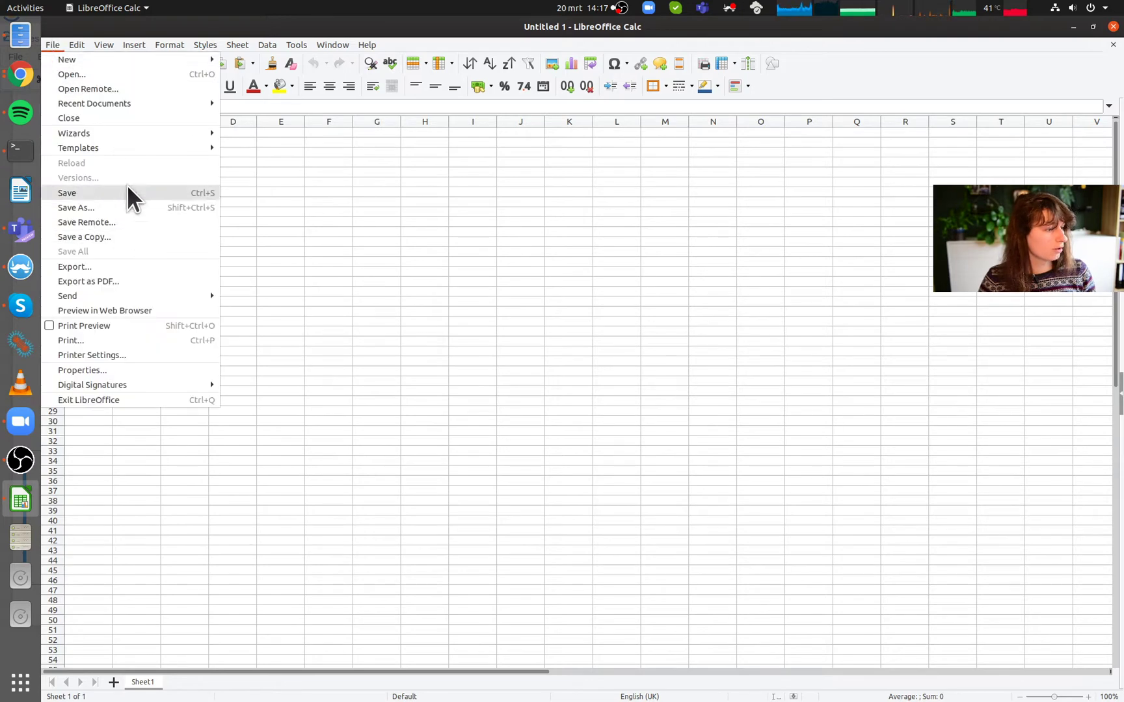
left_click(144, 74)
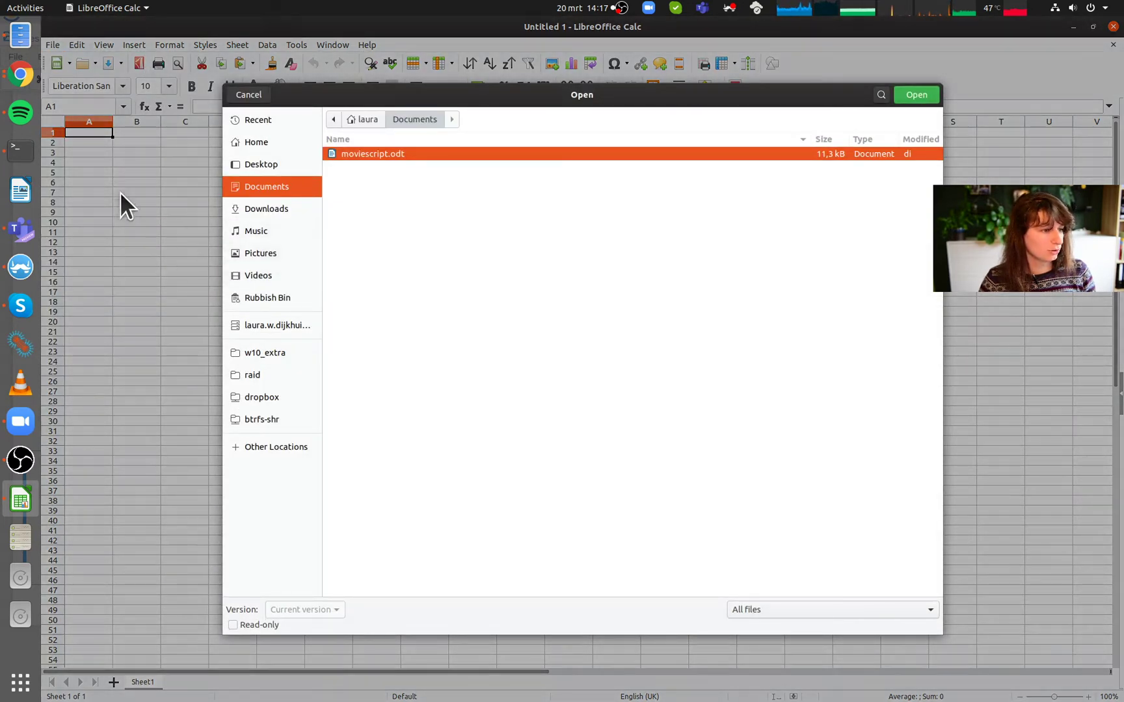
left_click(292, 206)
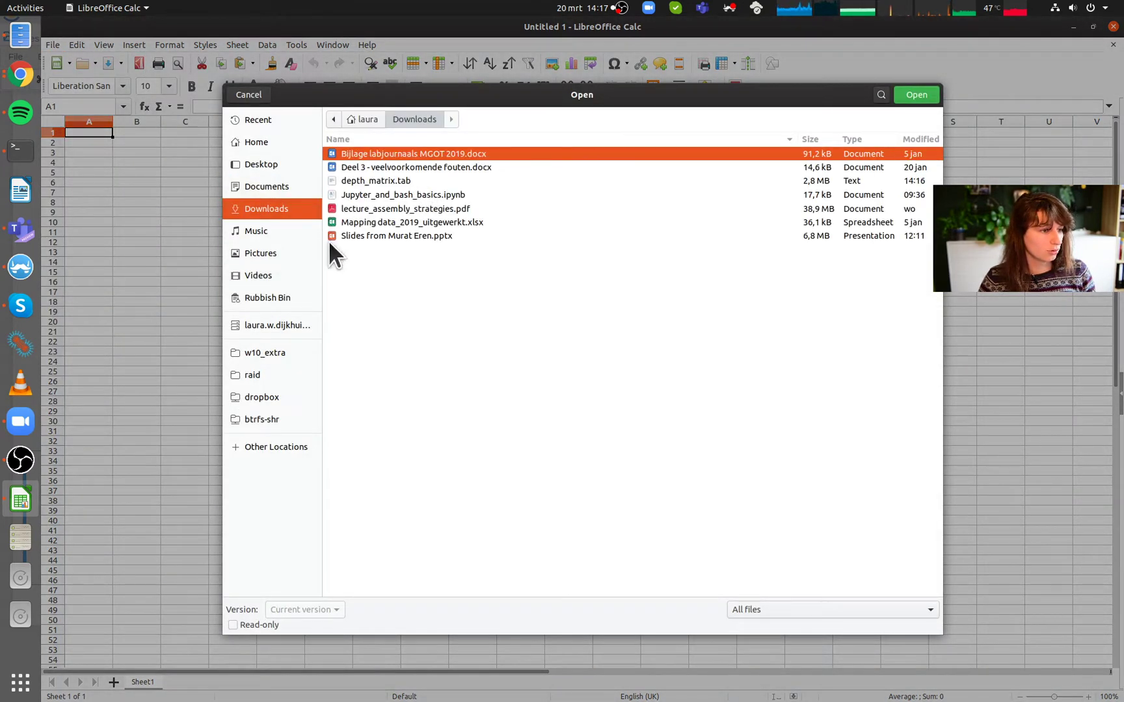
left_click(419, 181)
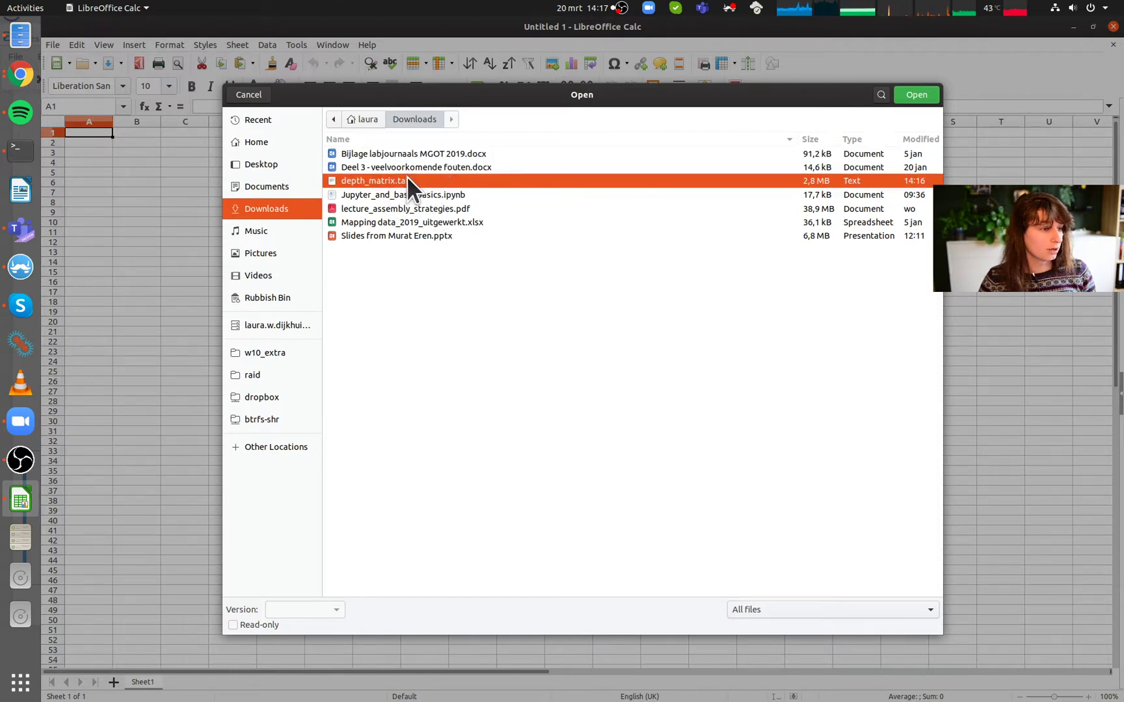
left_click(917, 95)
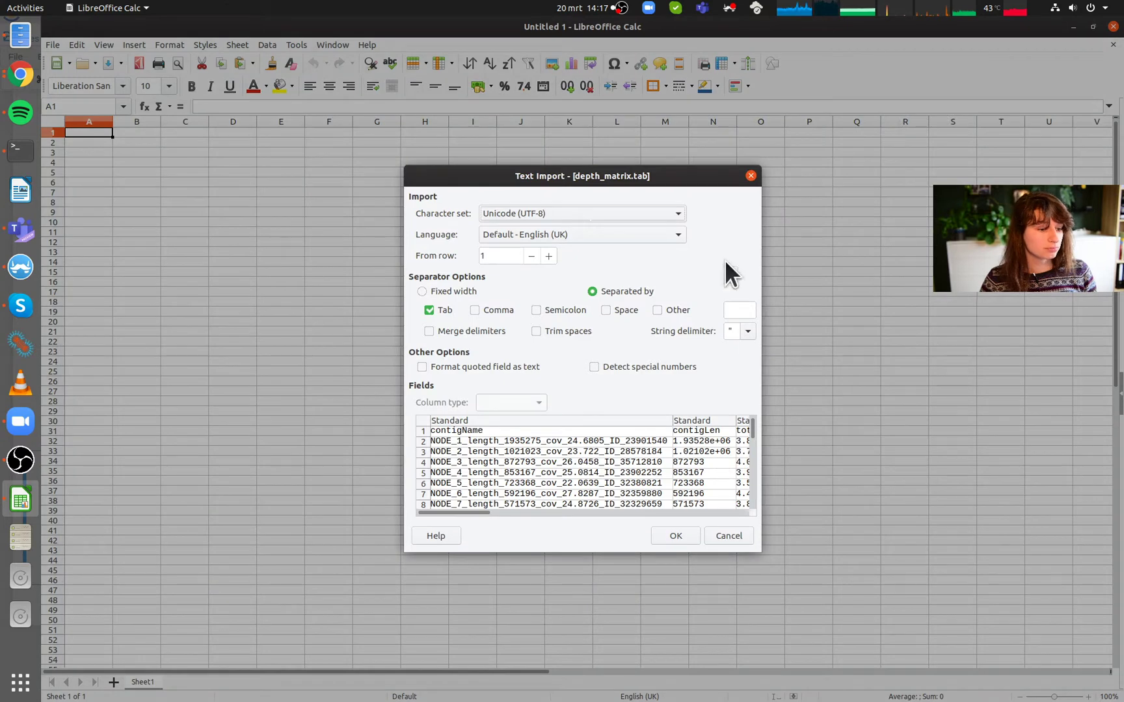
Step: Widen the Text Import preview and inspect columns contigName through P1.sorted.bam
left_click_drag(760, 295, 1096, 294)
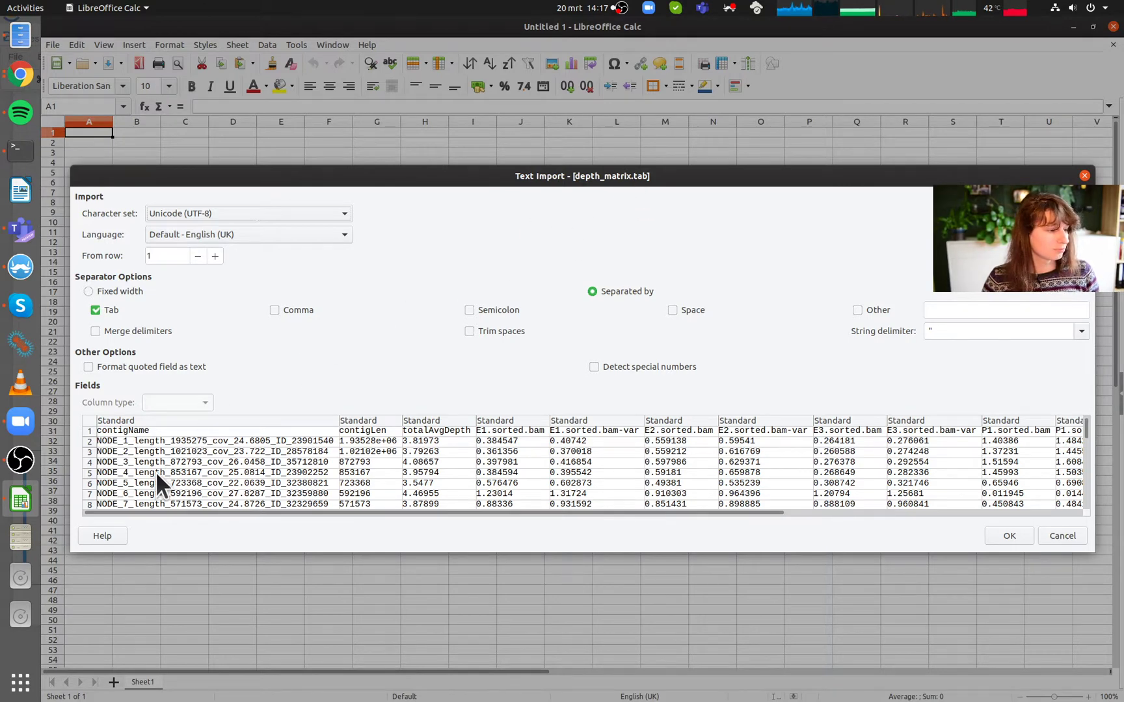
left_click(312, 439)
left_click(365, 447)
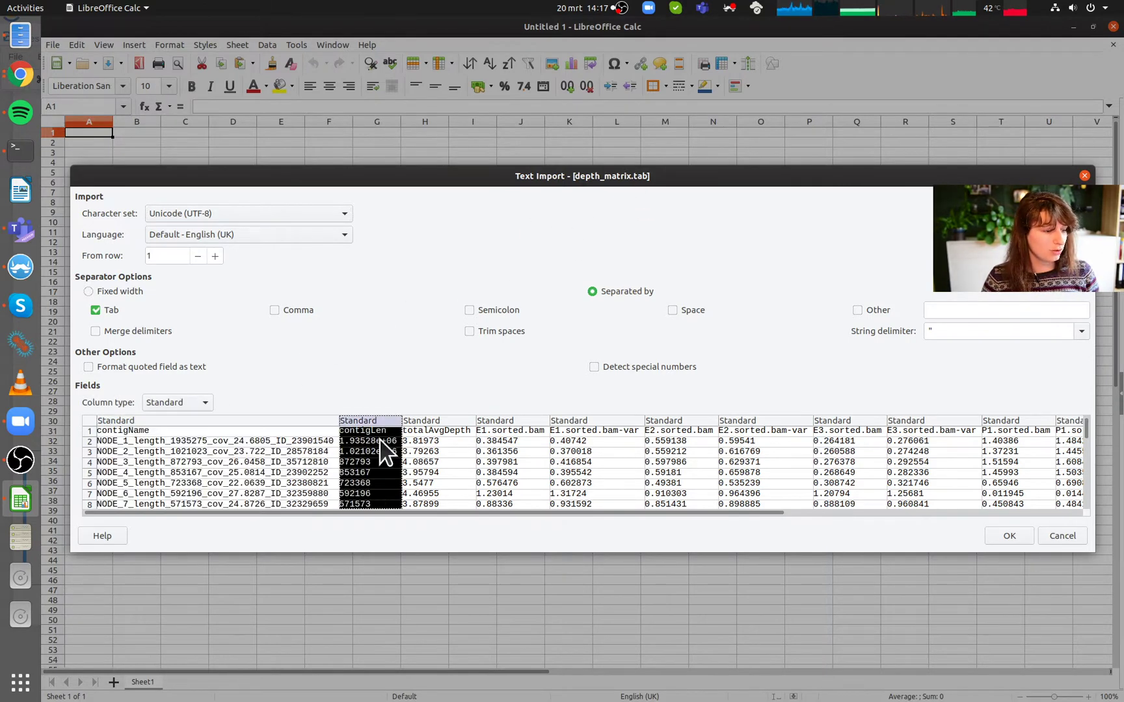
left_click(441, 442)
left_click(509, 447)
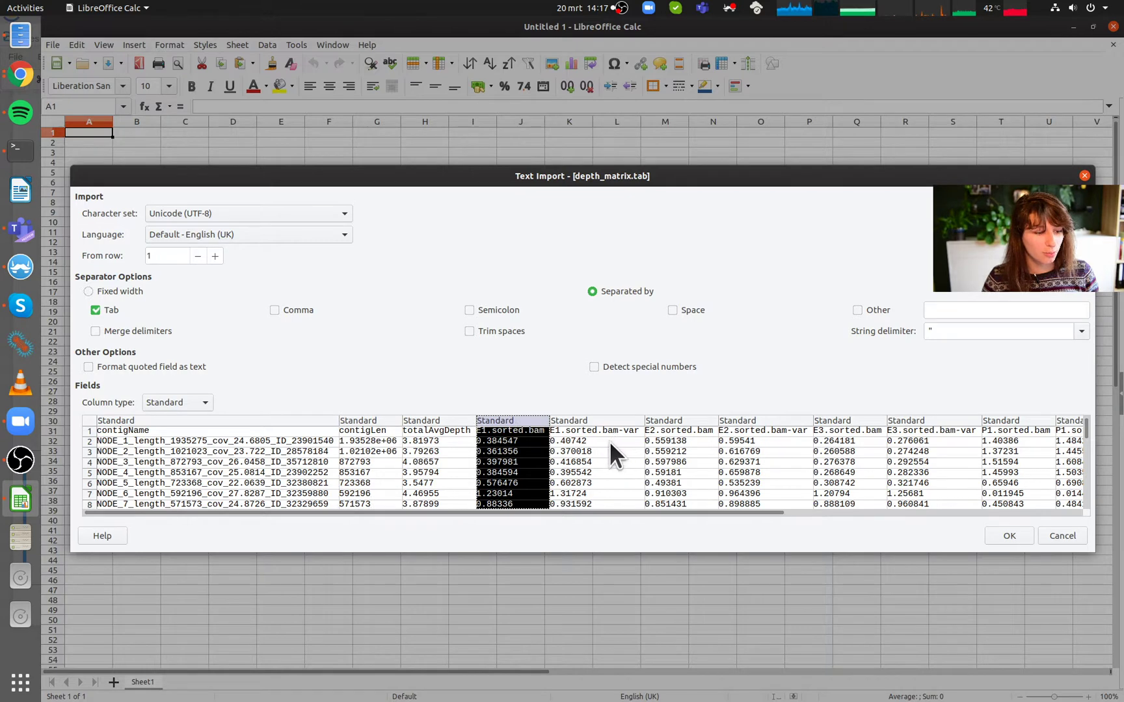
left_click(610, 444)
left_click(703, 443)
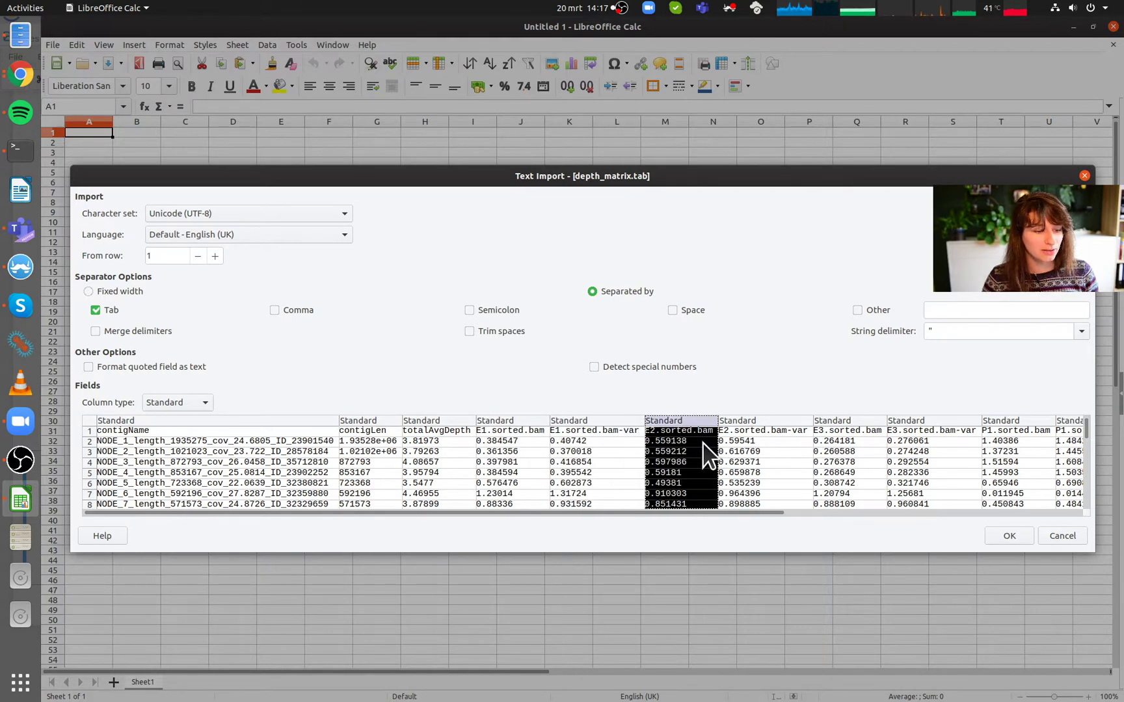
left_click(746, 457)
left_click(854, 461)
left_click(936, 460)
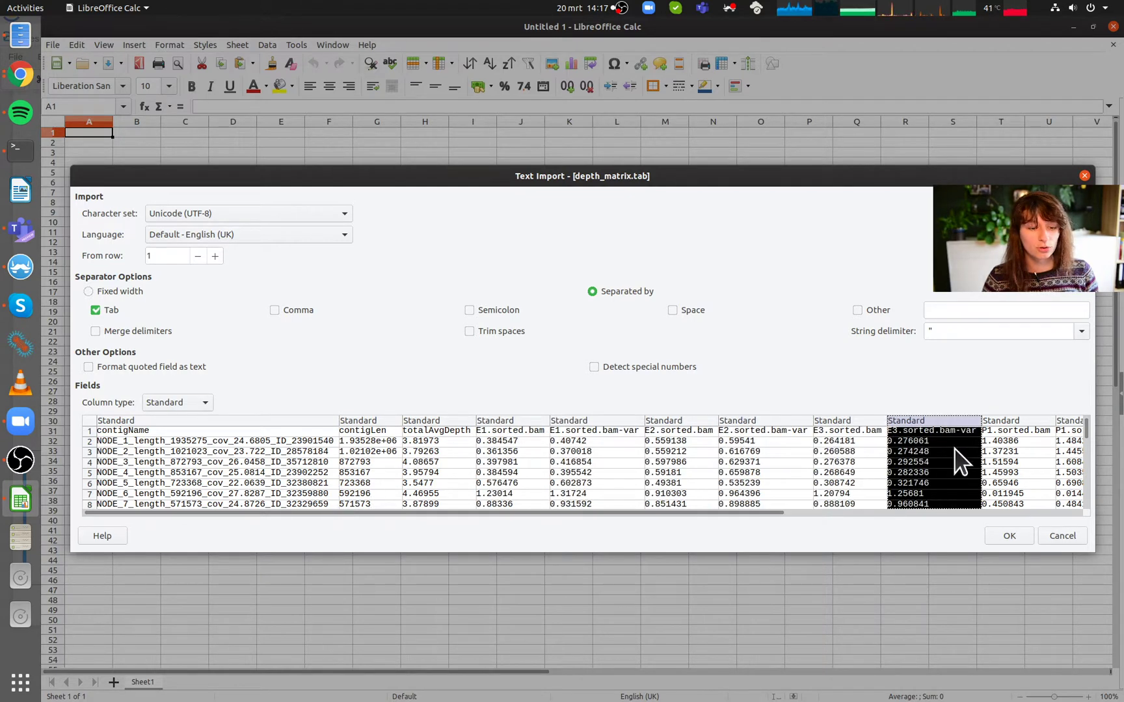
left_click(1002, 458)
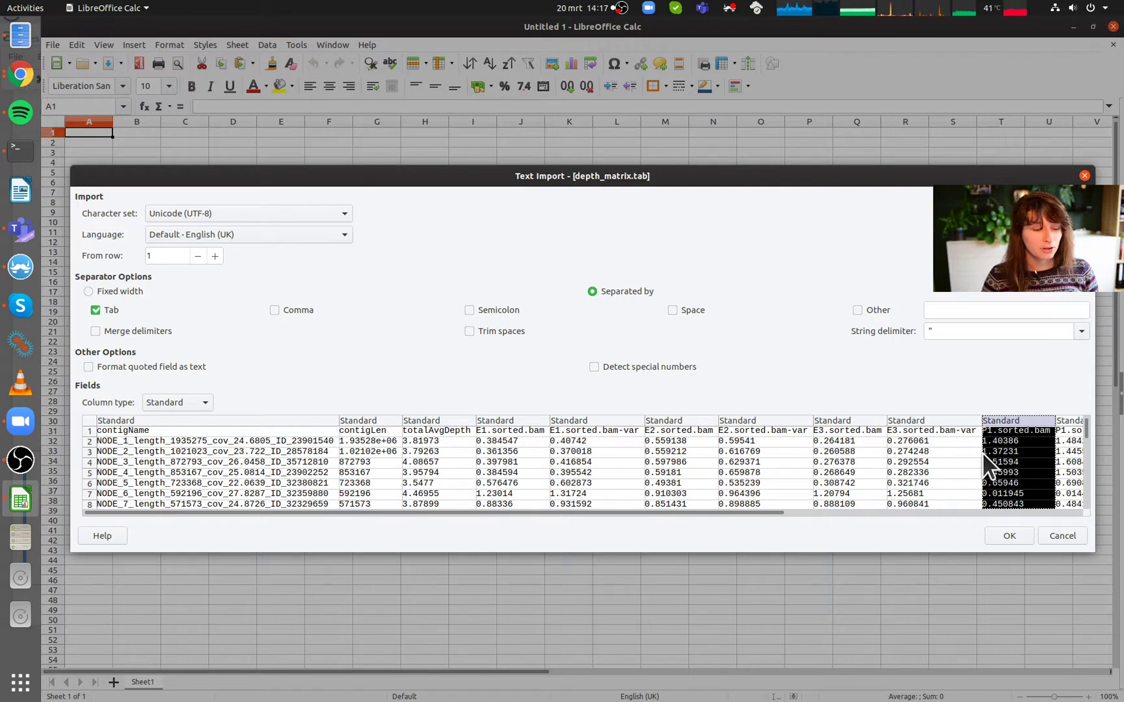
Step: Turn off Tab and try Comma, then a custom '.' separator instead
left_click(96, 310)
left_click(189, 482)
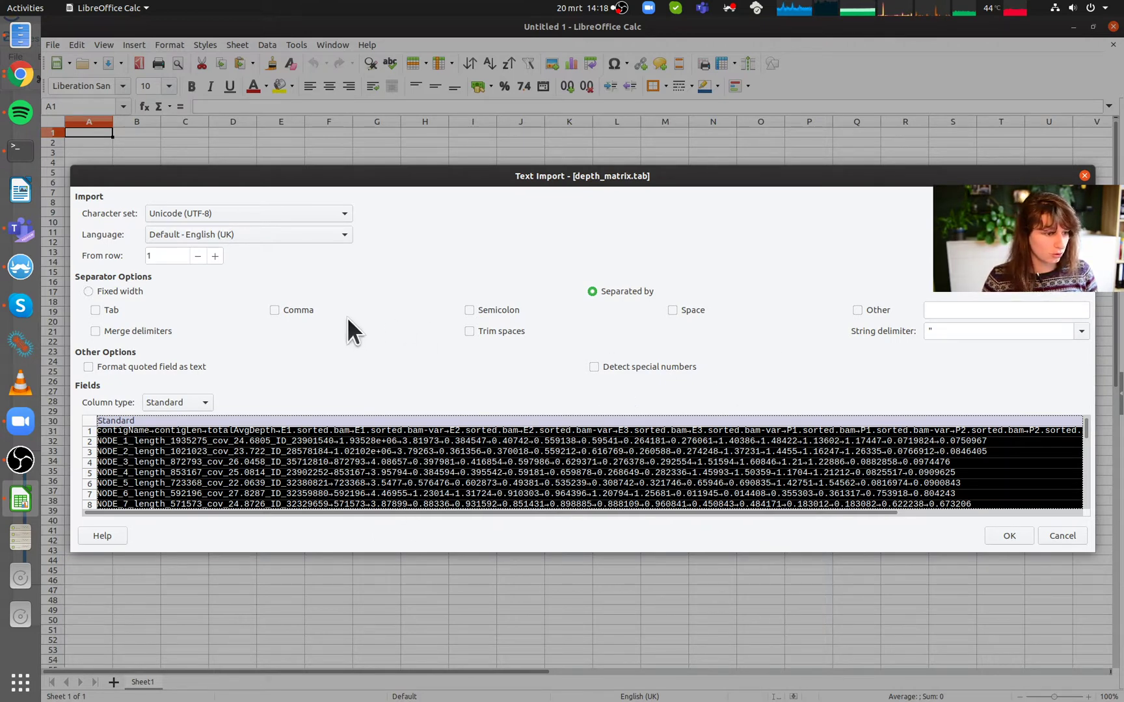
left_click(311, 314)
left_click(311, 314)
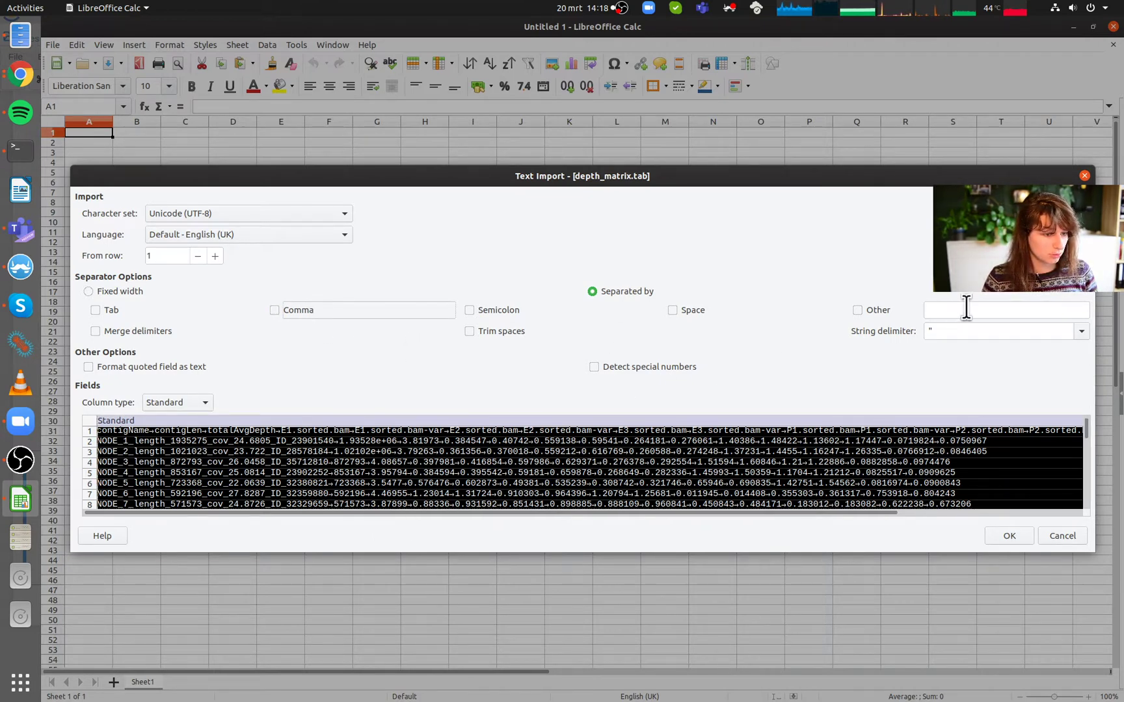
left_click(936, 310)
type(".")
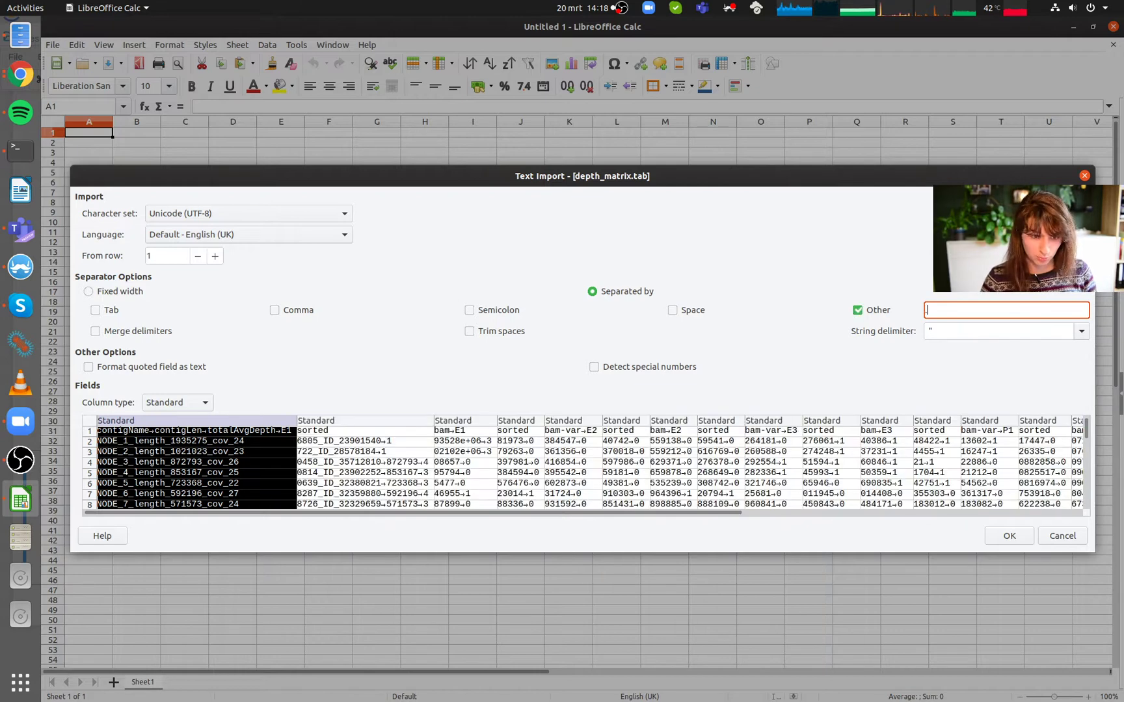
Step: Check the '.'-split preview, then revert to Tab-only separation and confirm the import
left_click(529, 430)
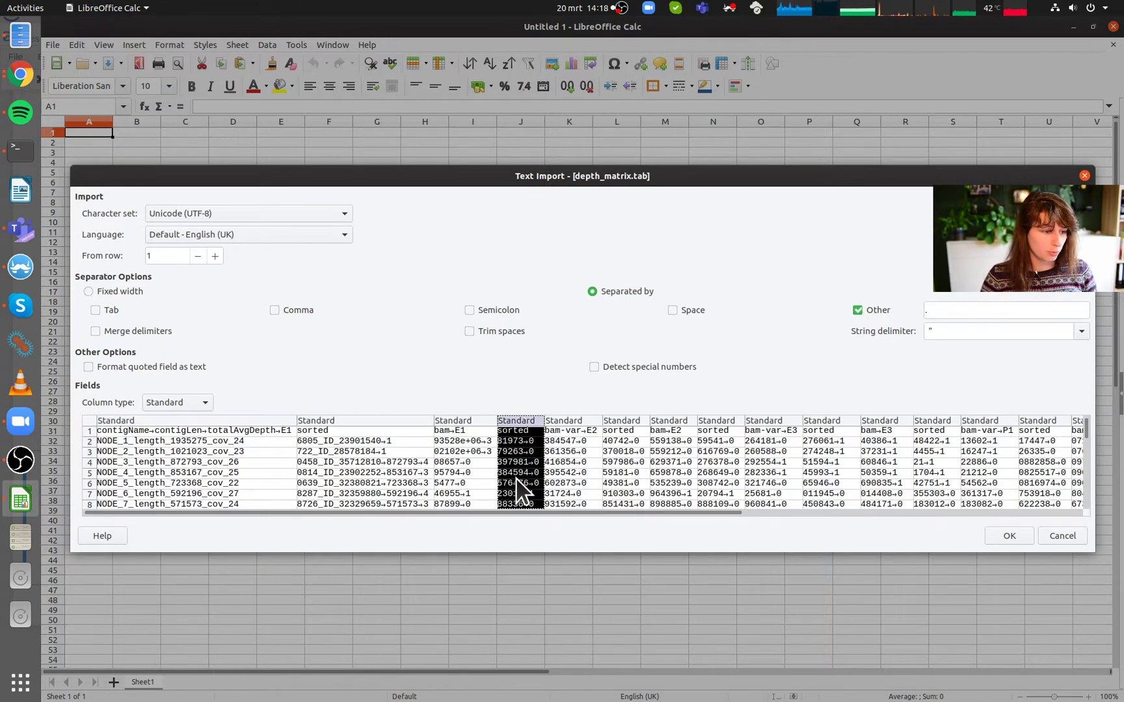
left_click(464, 445)
left_click(387, 461)
left_click(520, 439)
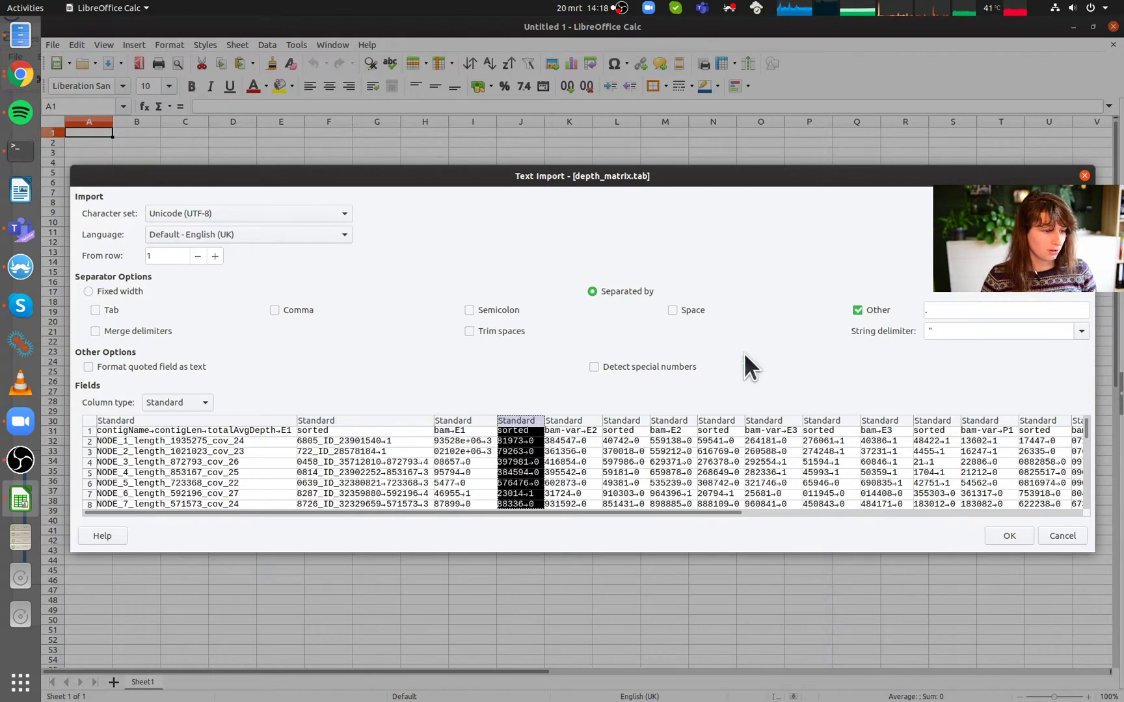
left_click(857, 311)
left_click(95, 310)
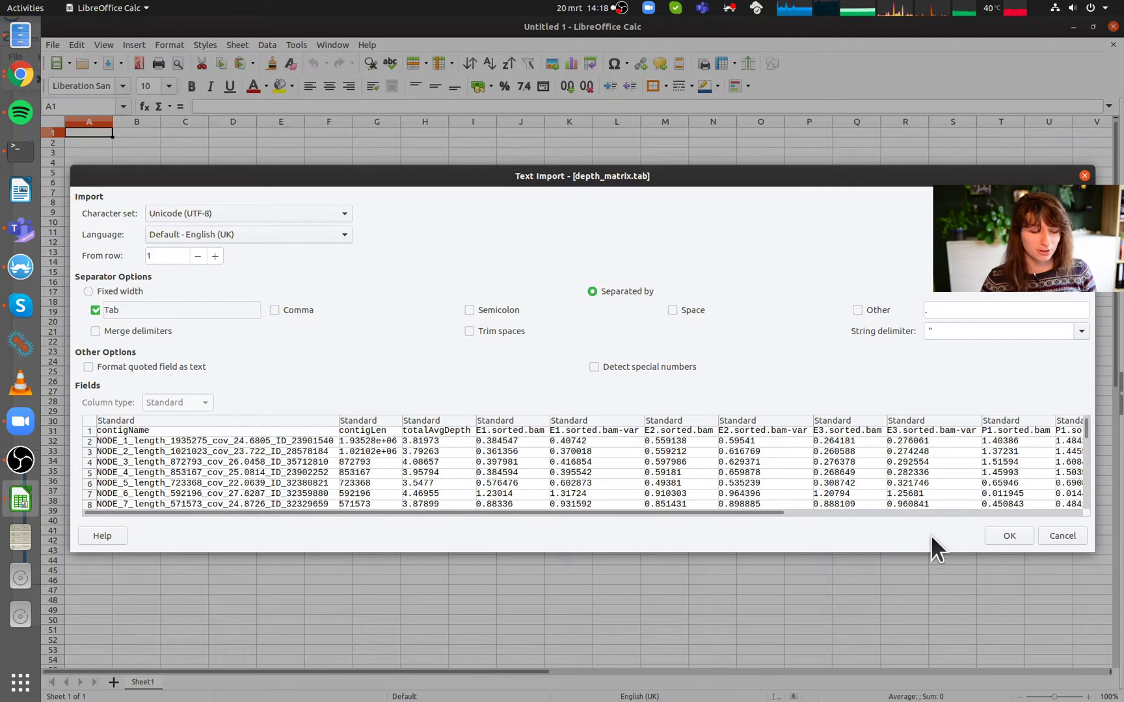
left_click(999, 536)
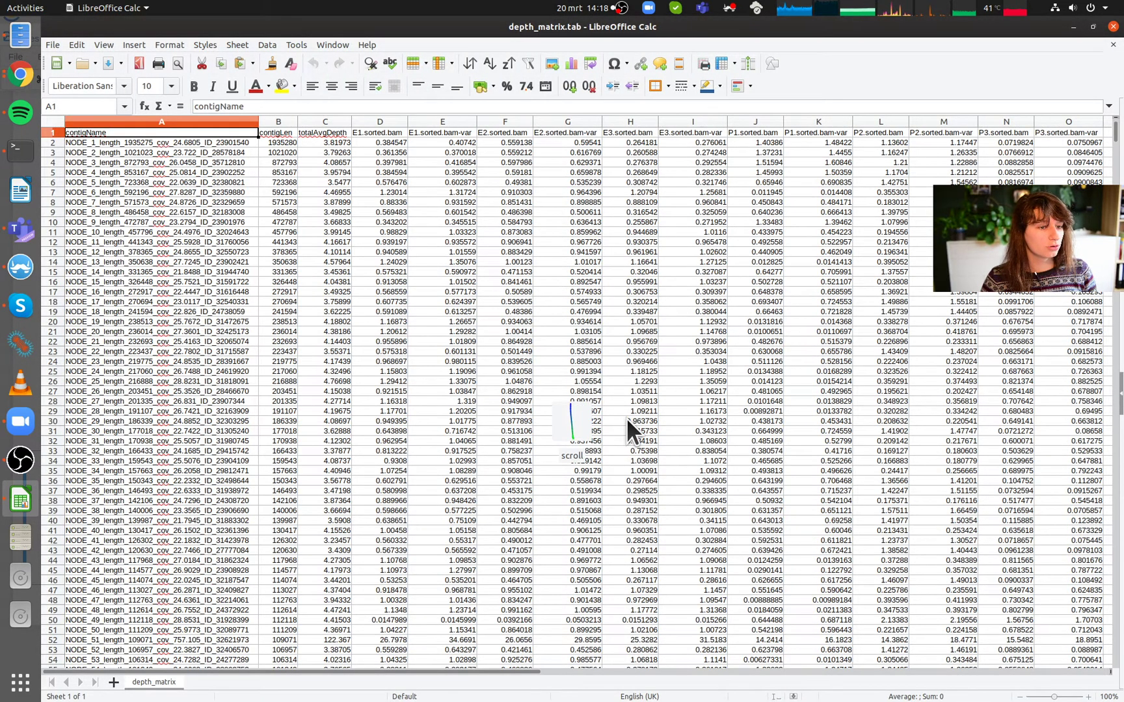
Step: Inspect the contig name, length and average depth values and the E1–E3 sorted.bam headers
scroll(628, 430, "right", 3)
scroll(628, 430, "left", 3)
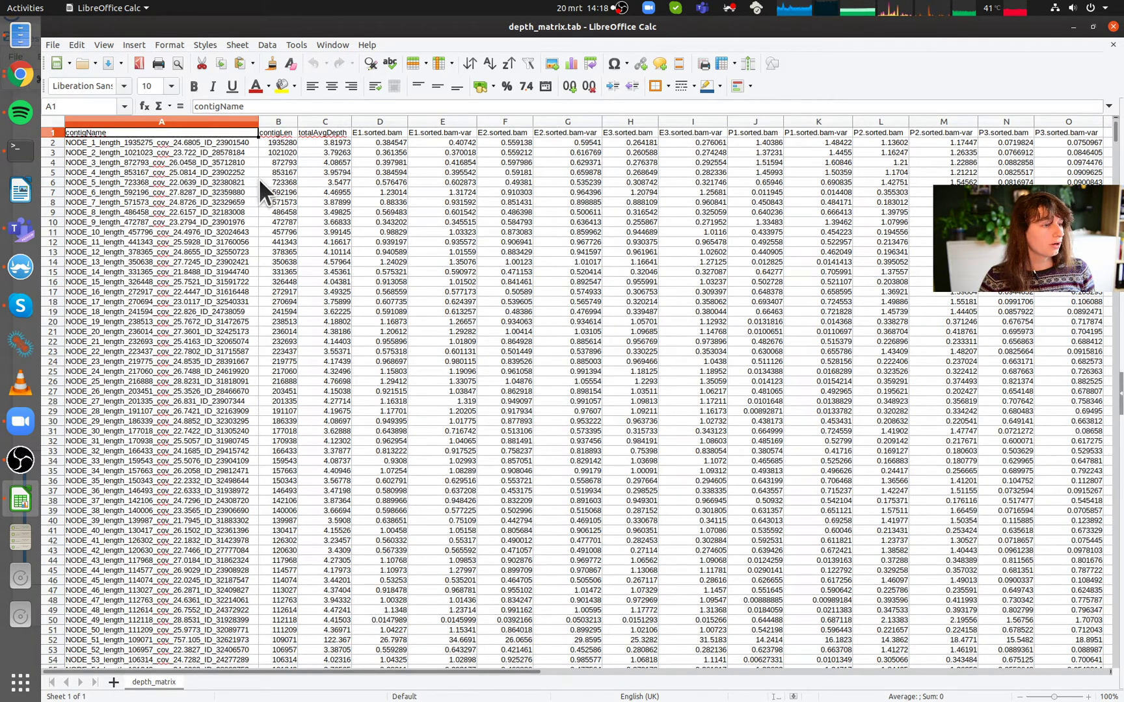
left_click(1088, 696)
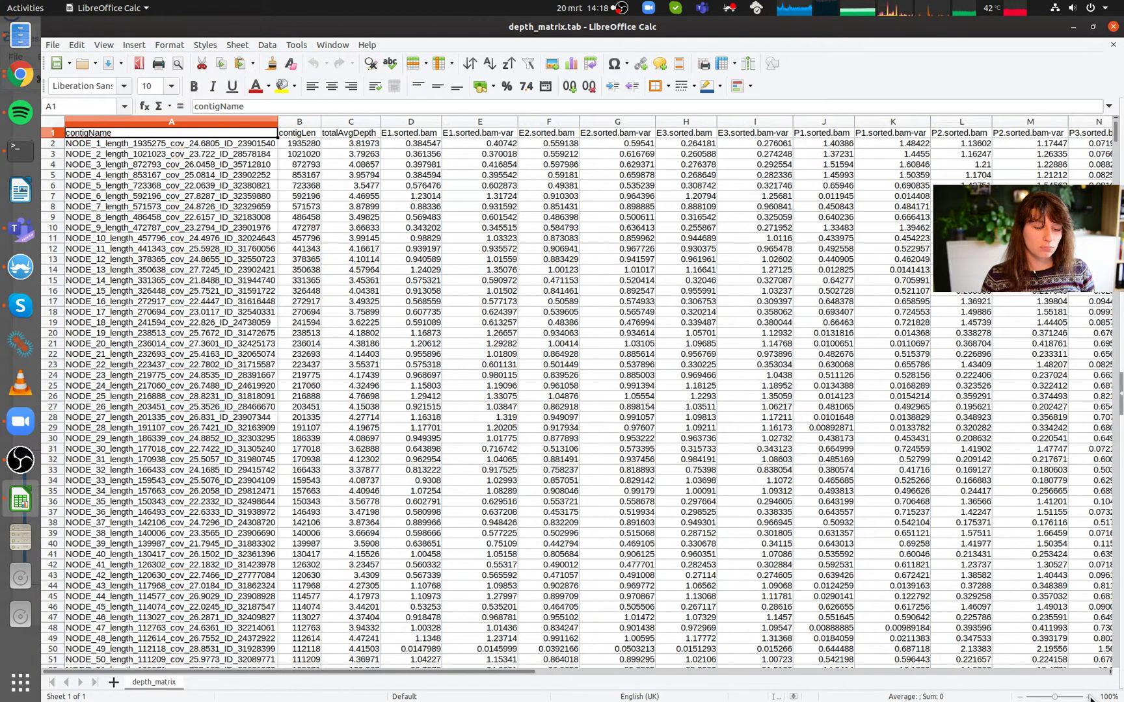
left_click(245, 121)
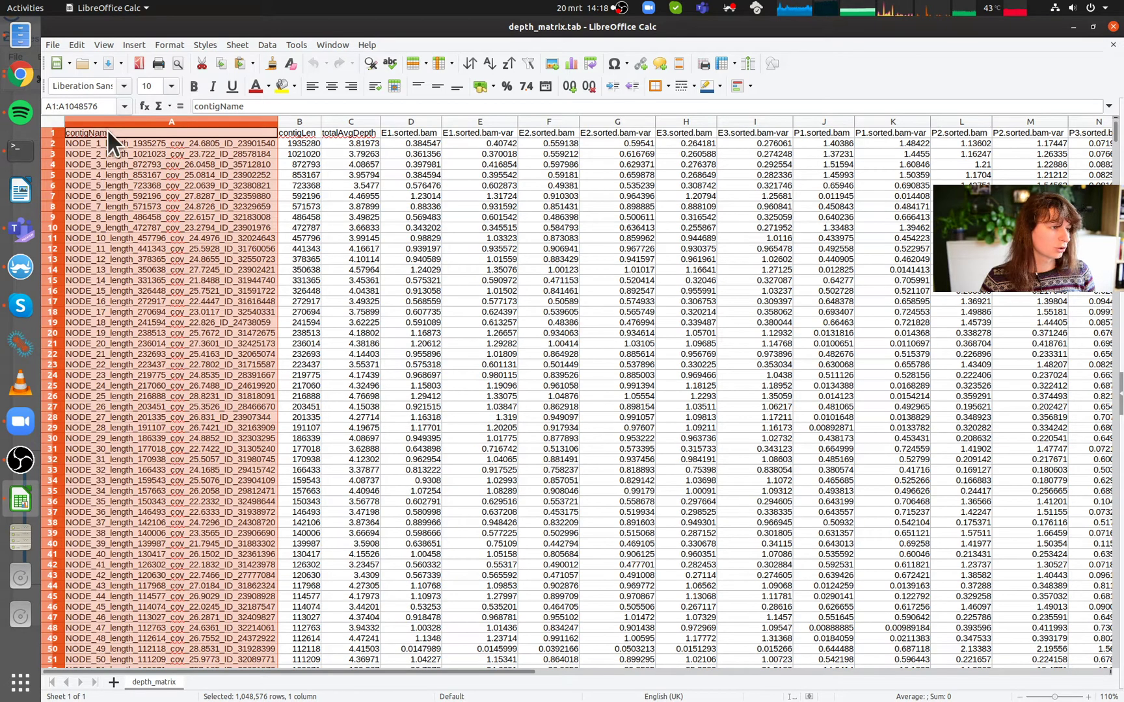
left_click(294, 143)
key("Down")
key("Down")
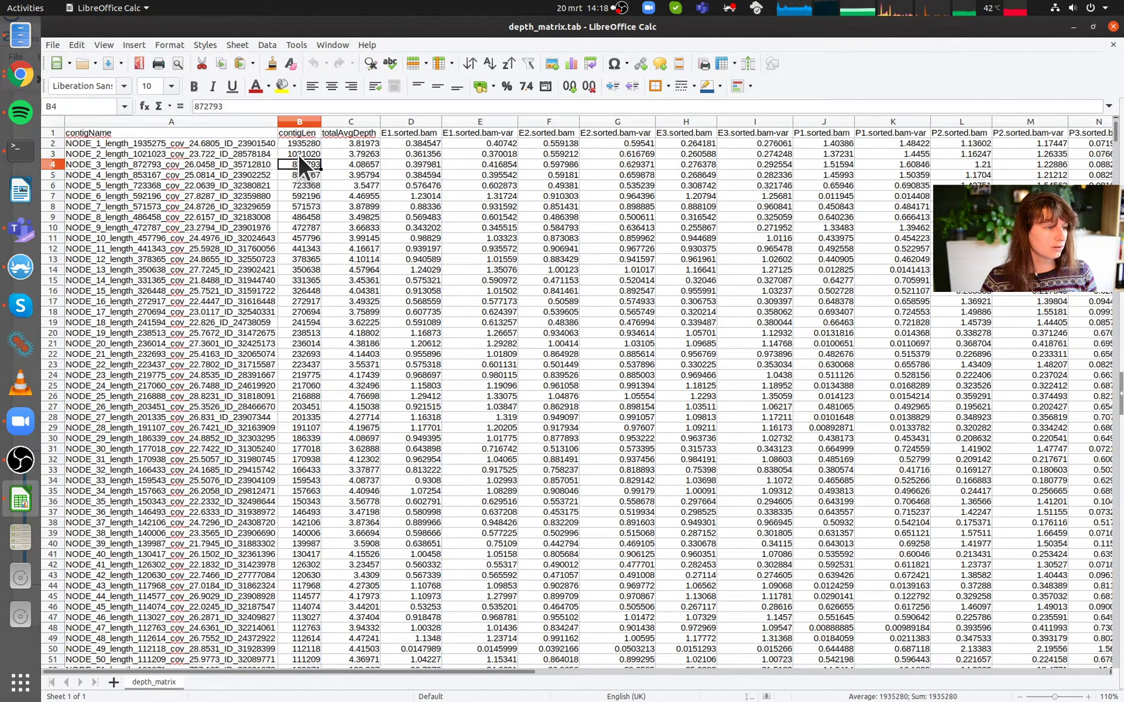
left_click(356, 143)
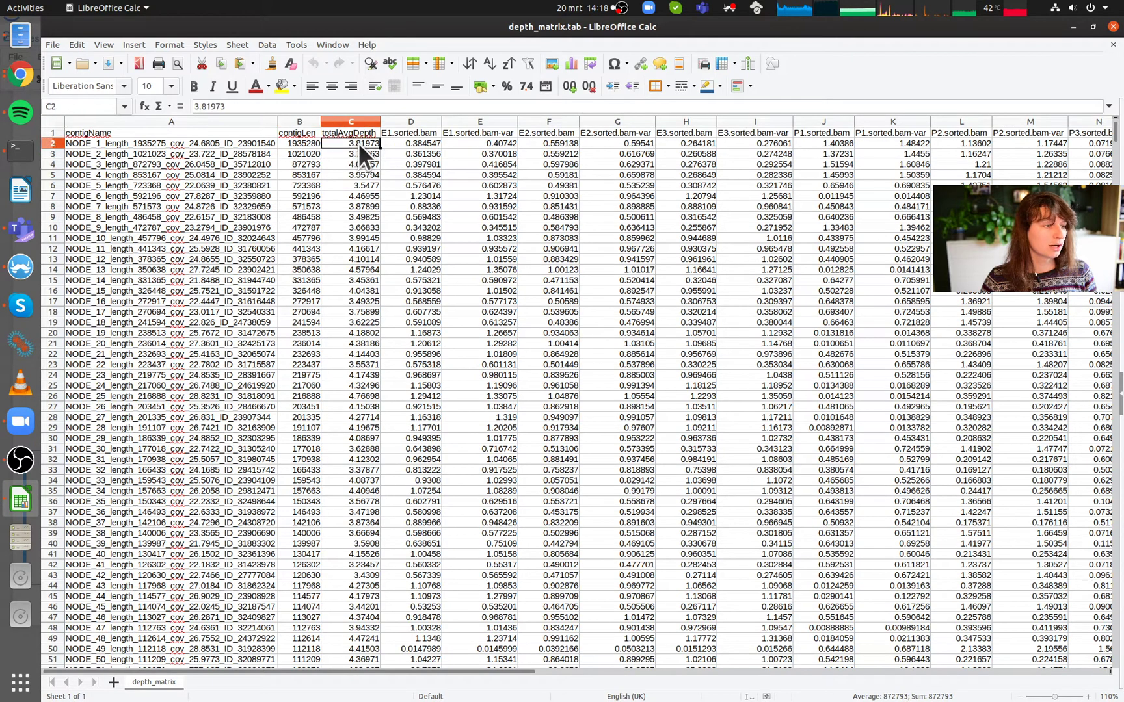
left_click(411, 132)
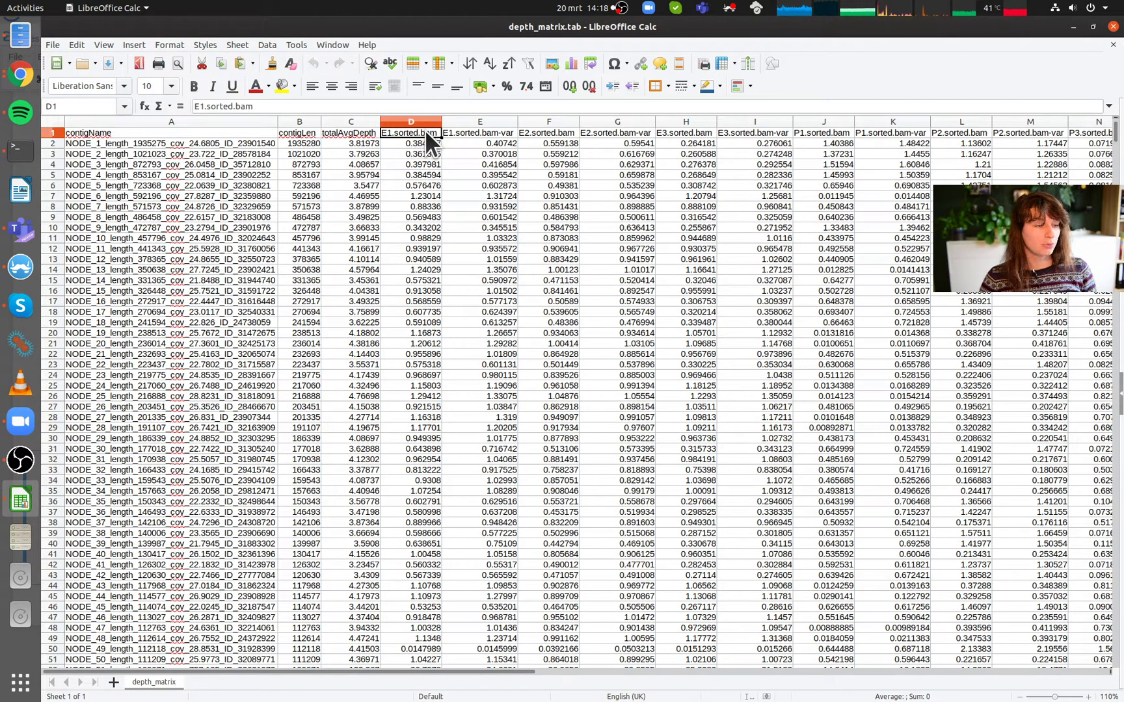
left_click(556, 133, "ctrl")
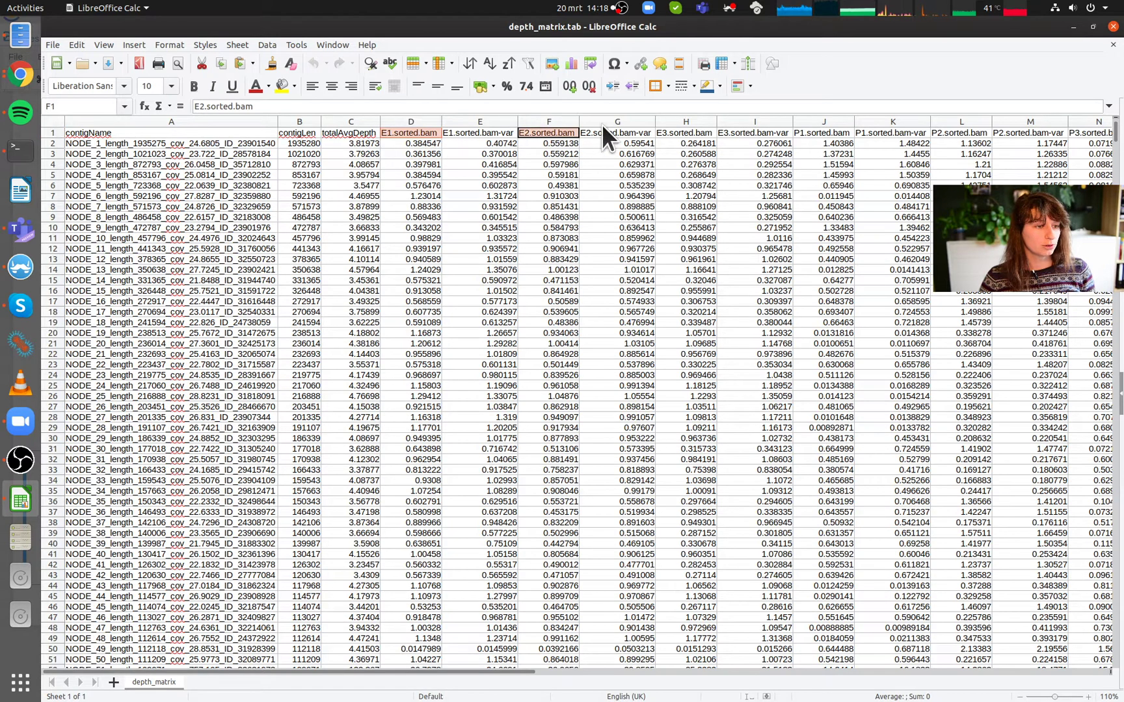
left_click(688, 132, "ctrl")
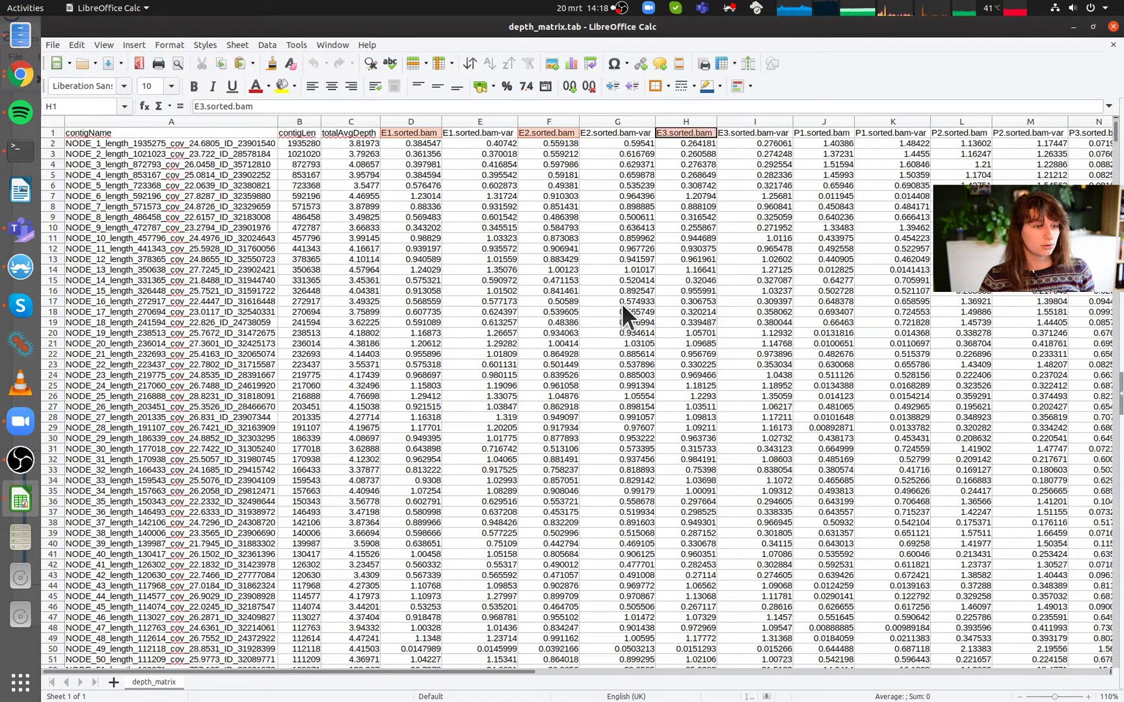
Step: Delete the six sorted.bam-var columns for E1, E2, E3, P1, P2 and P3
left_click(488, 121)
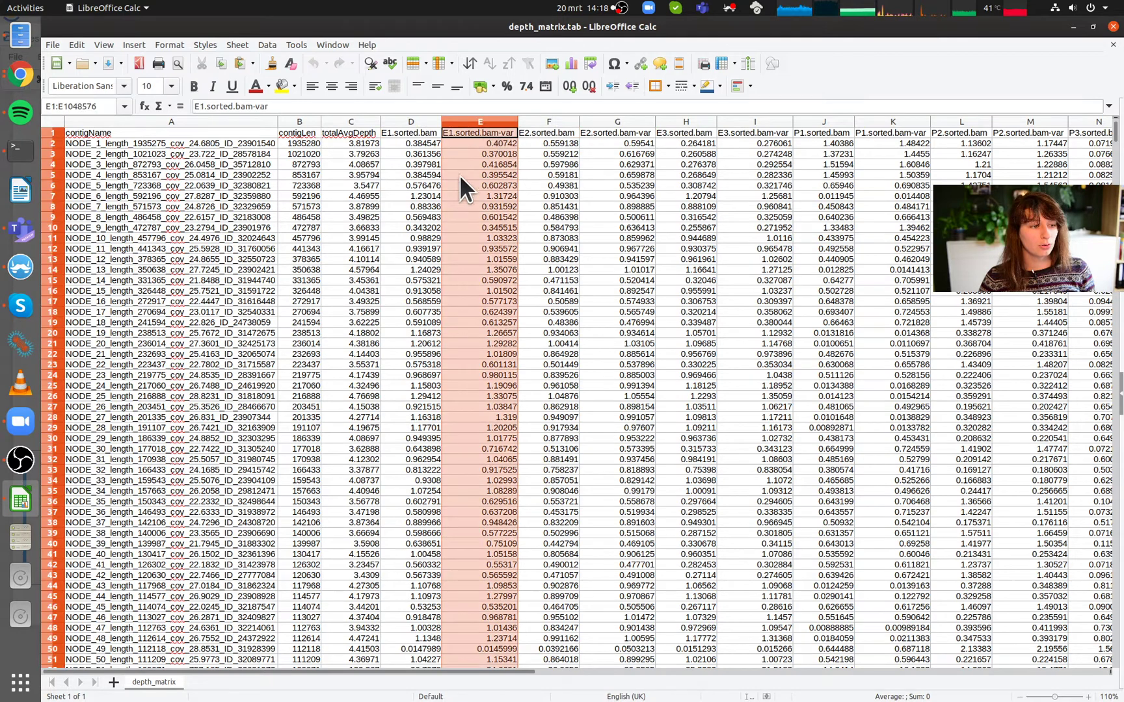
left_click(621, 122, "ctrl")
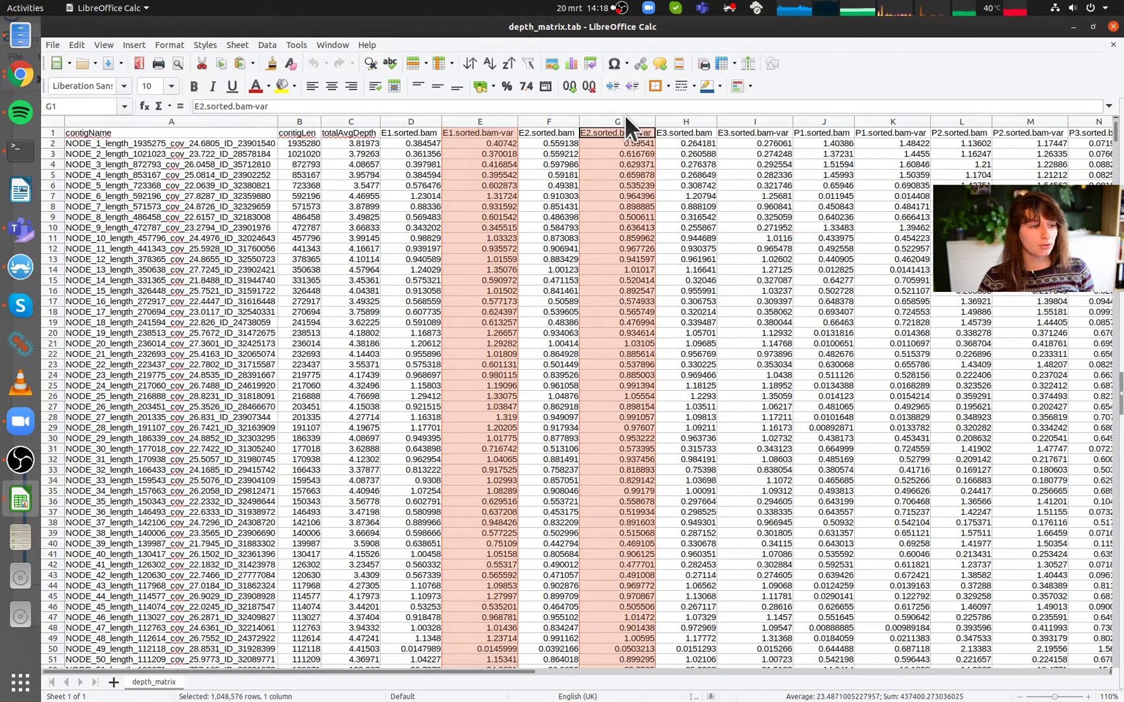
left_click(753, 121, "ctrl")
left_click(896, 121, "ctrl")
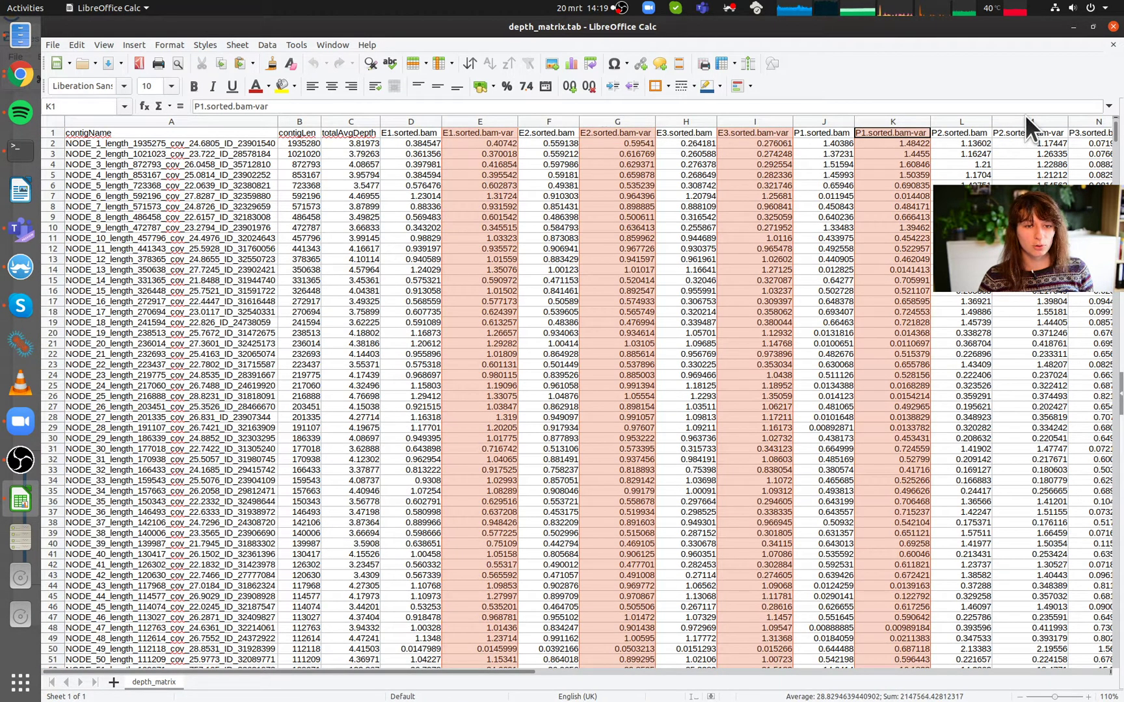
left_click(1025, 121, "ctrl")
scroll(847, 267, "right", 3)
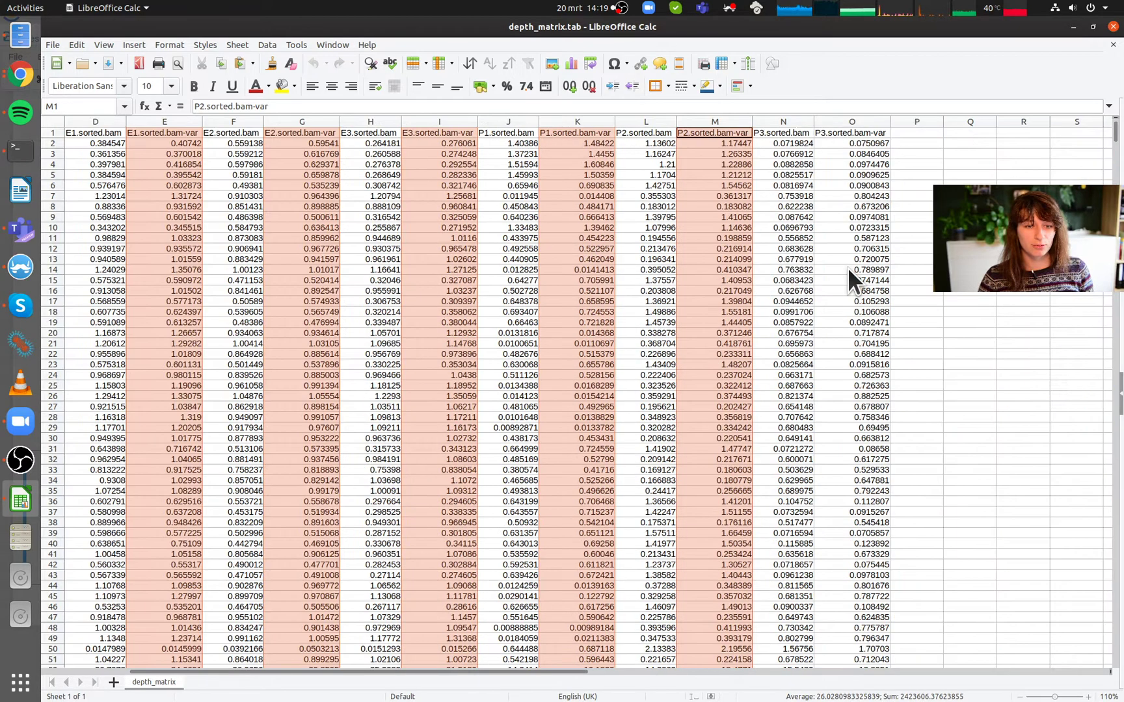
left_click(871, 121, "ctrl")
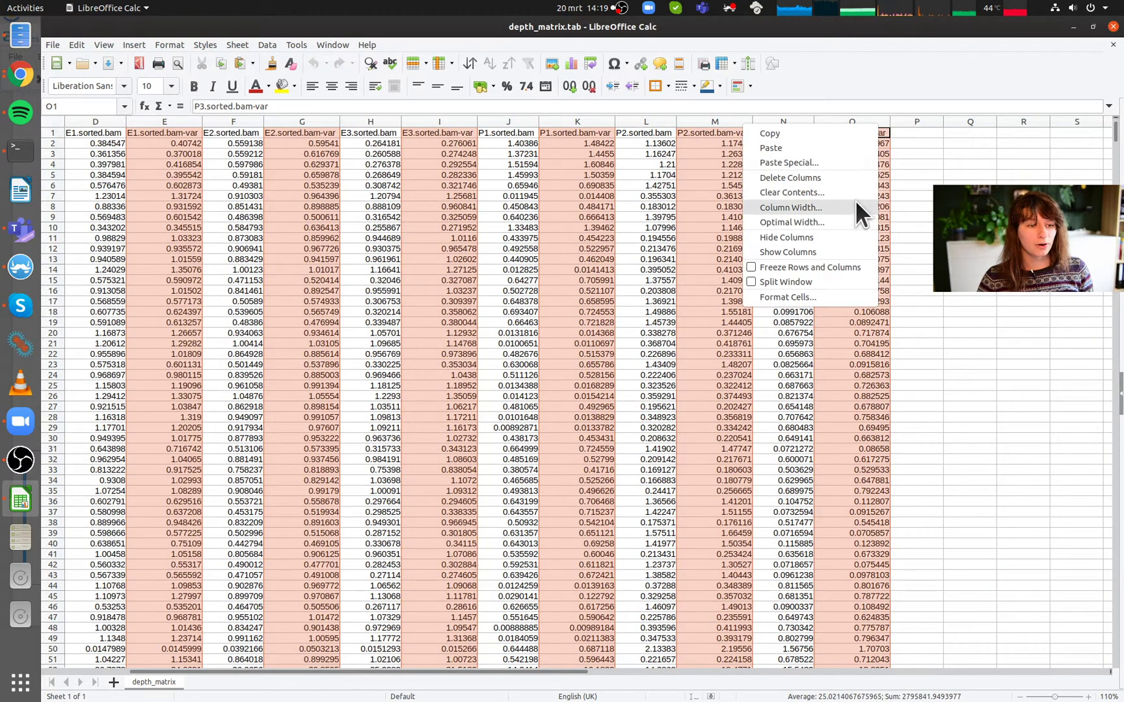
left_click(844, 175)
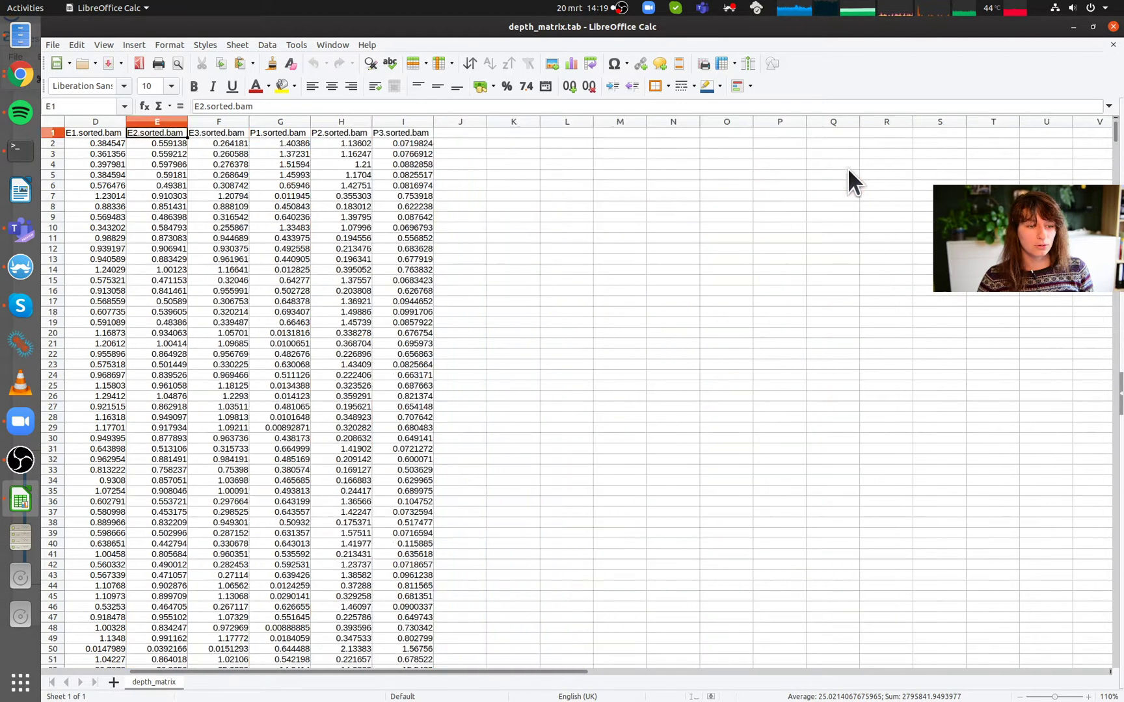
scroll(567, 256, "left", 3)
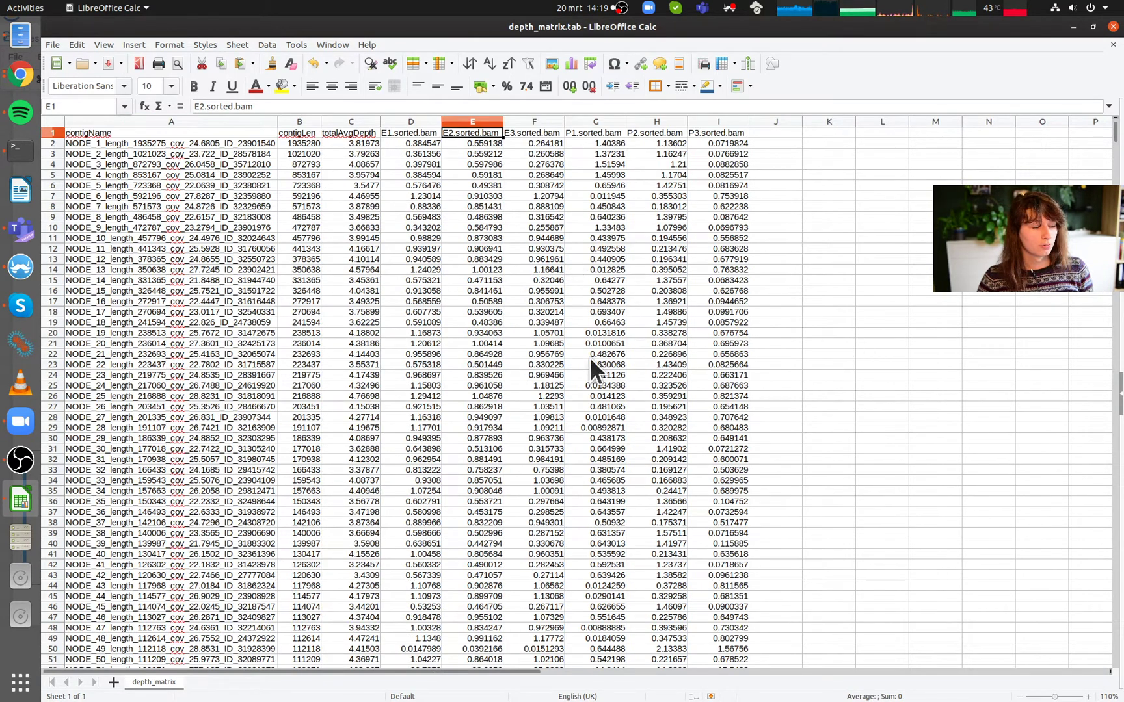
left_click(312, 143)
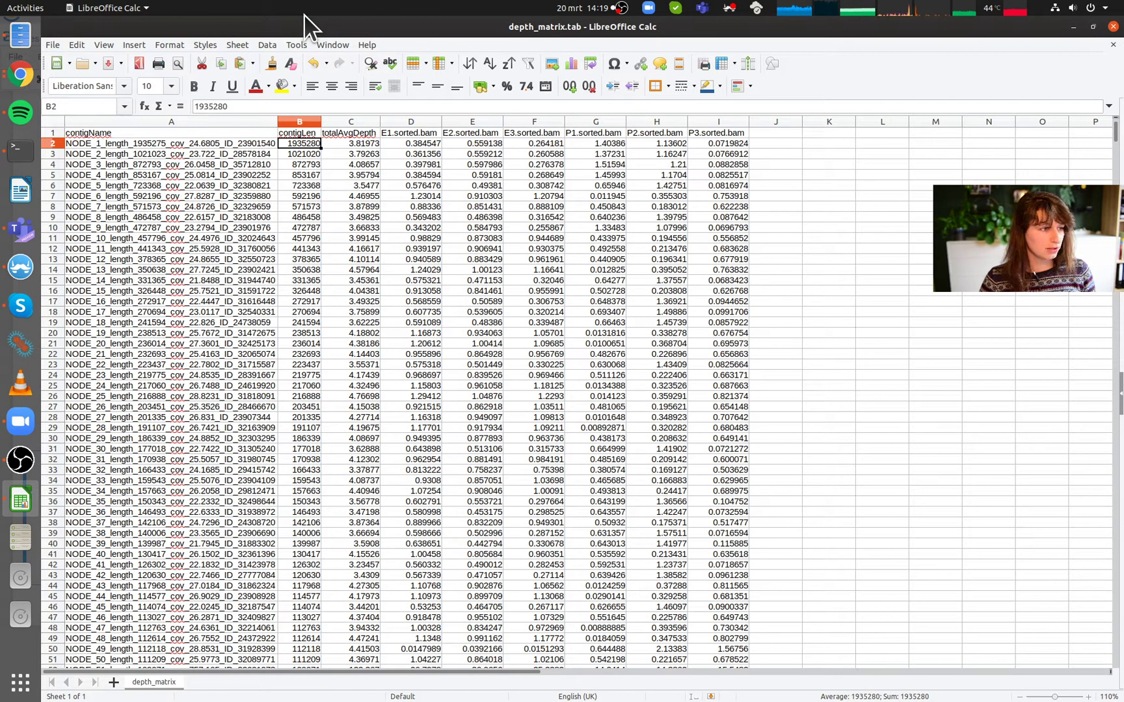
key("Right")
key("Right")
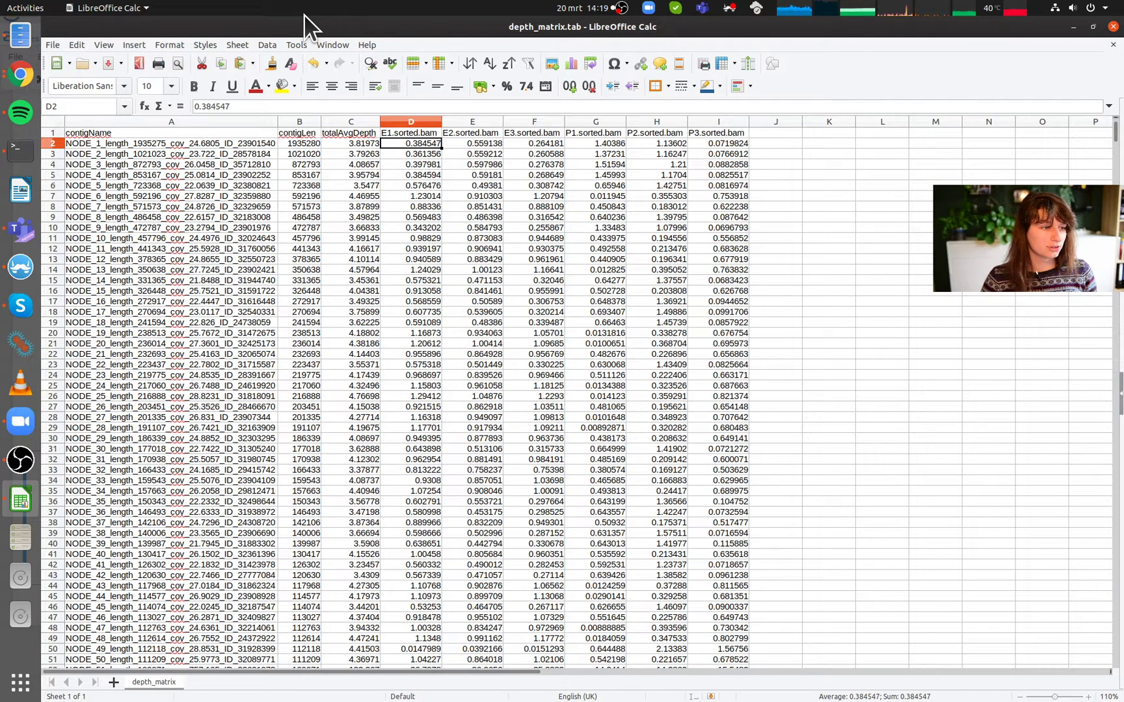
key("Left")
key("Left")
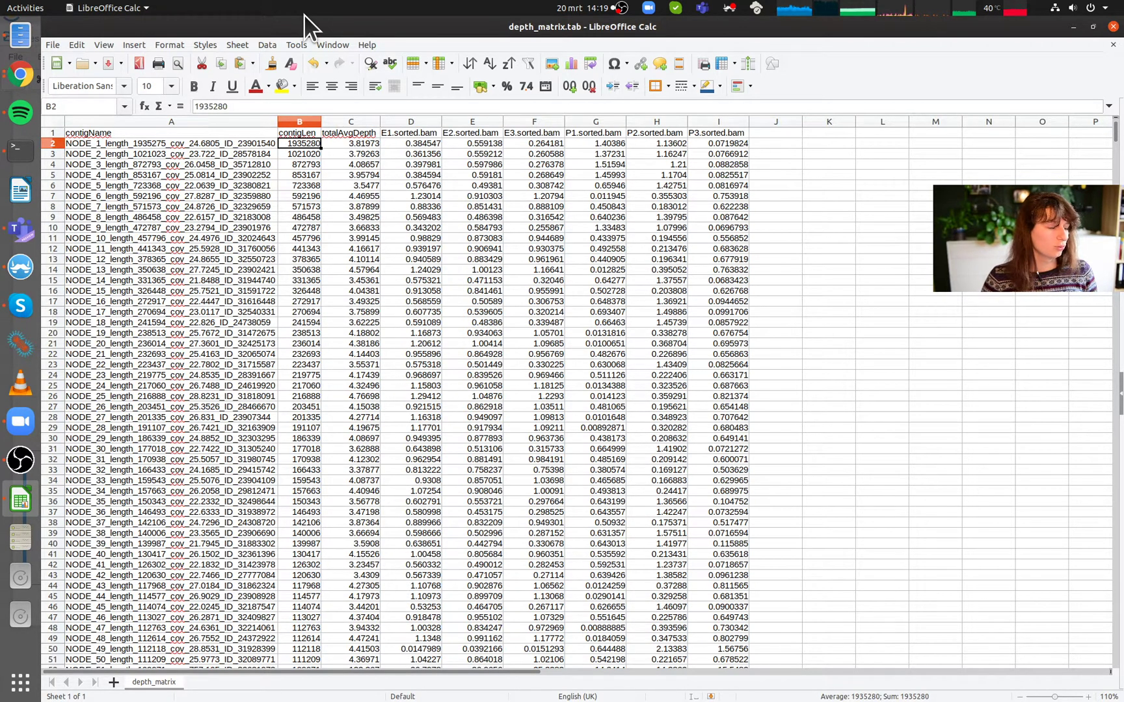
key("Right")
key("Right")
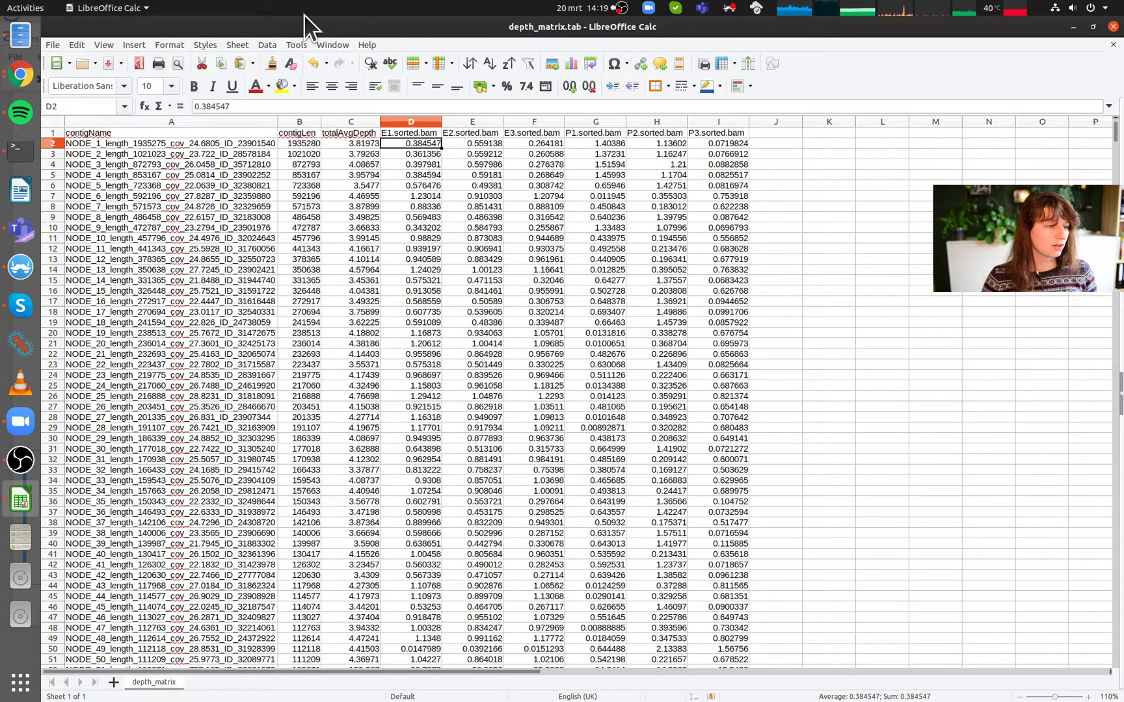
left_click(1090, 698)
left_click(1091, 697)
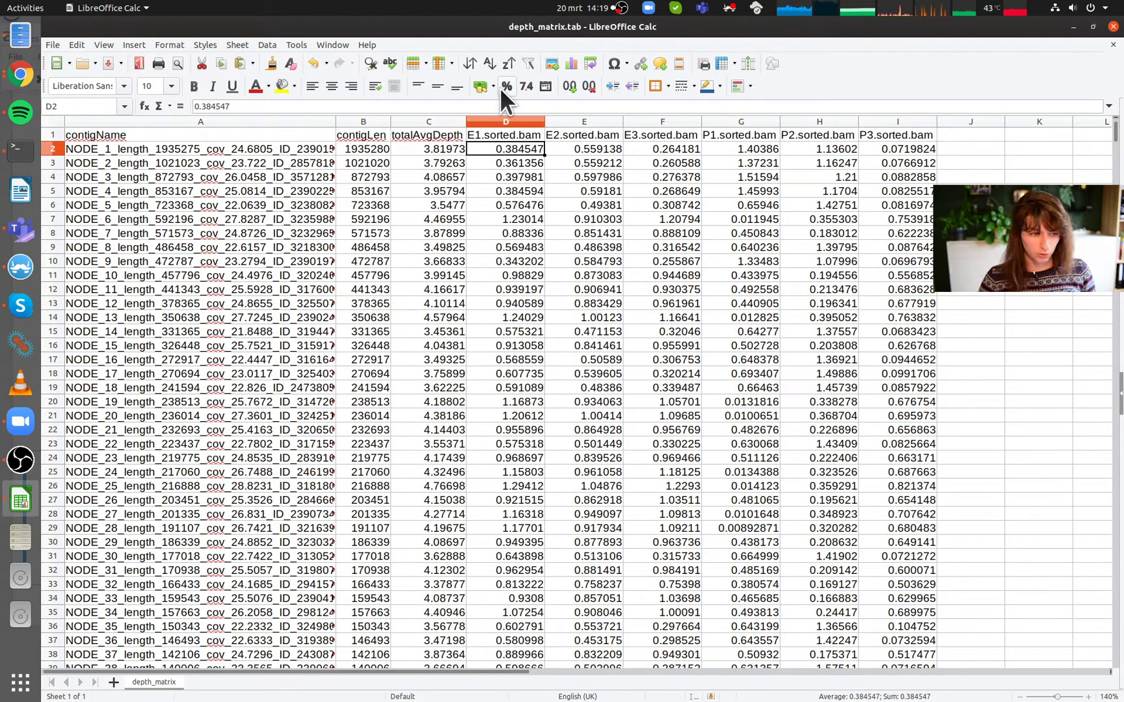
Step: Select the depth range D2:I18624 across all sample columns down to the last row
key("ctrl+shift+Right")
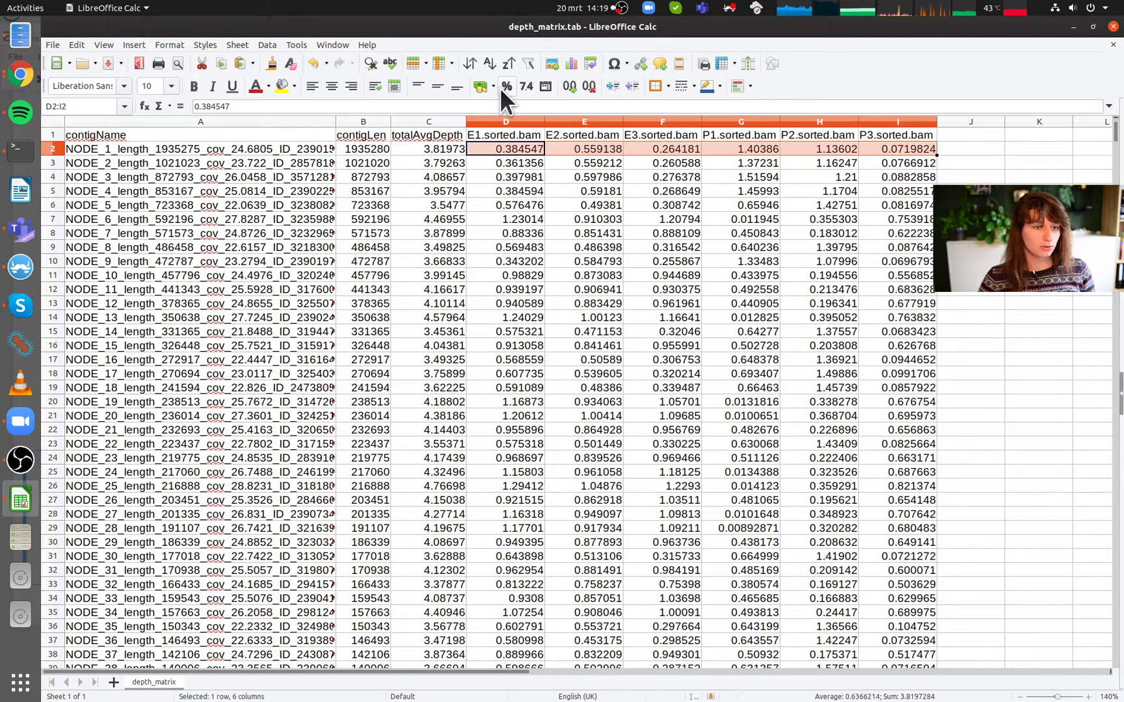
key("ctrl+shift+Down")
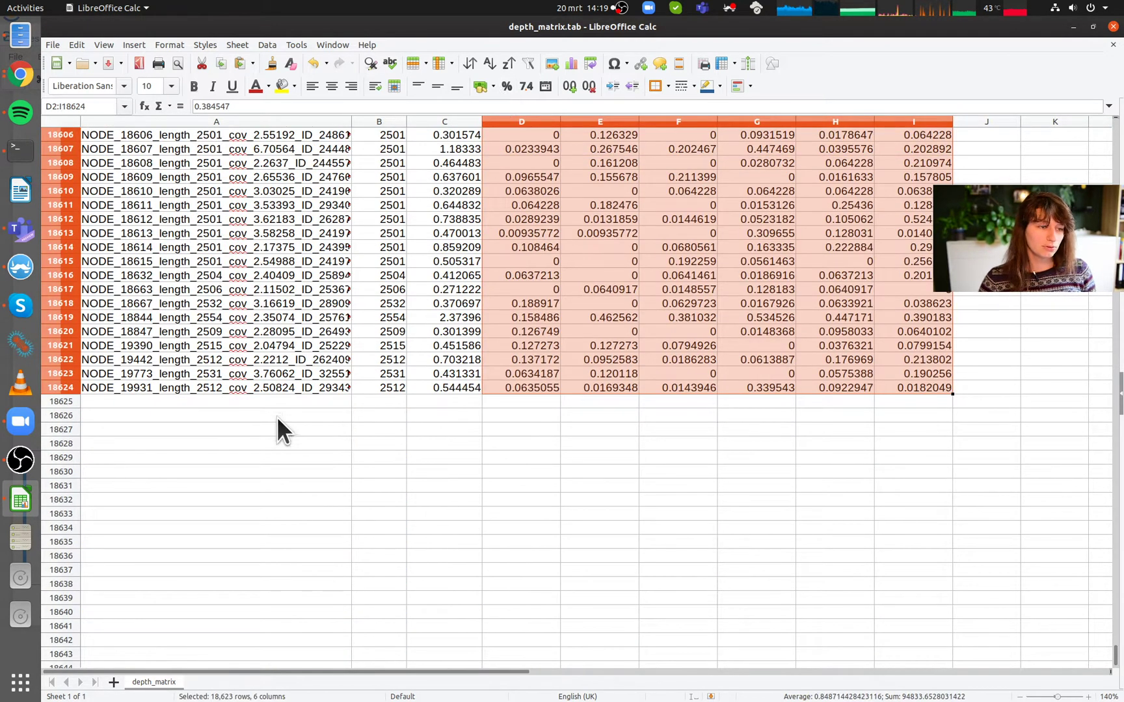
scroll(730, 384, "up", 20)
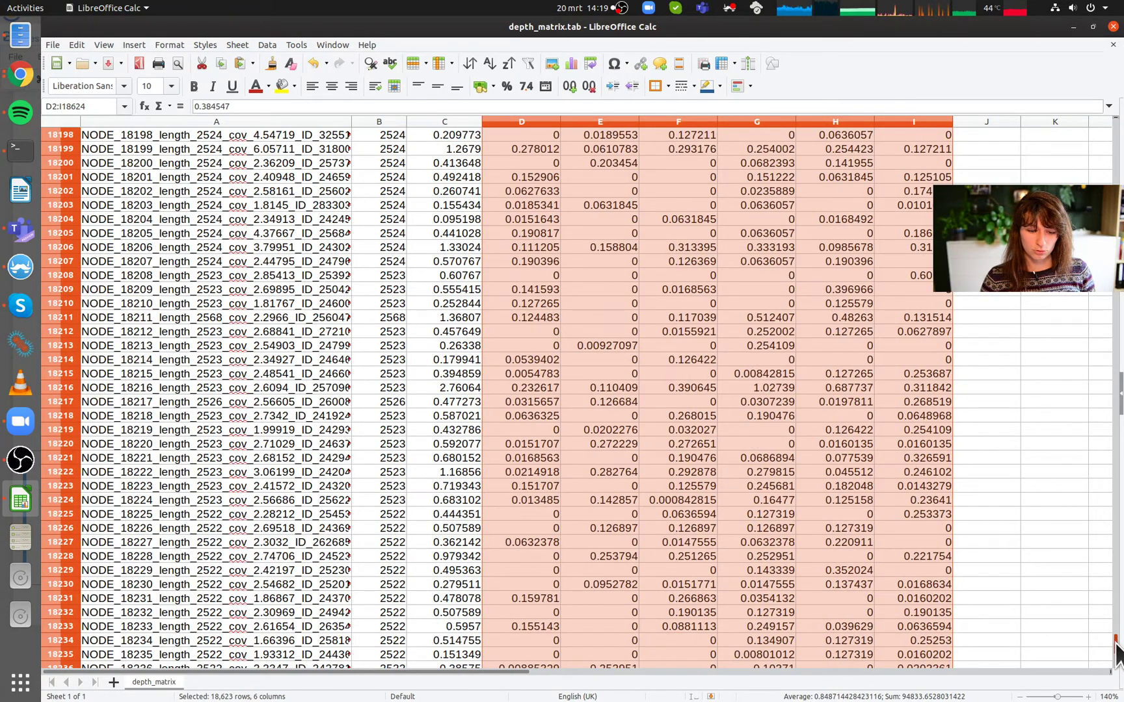
left_click_drag(1115, 645, 1115, 127)
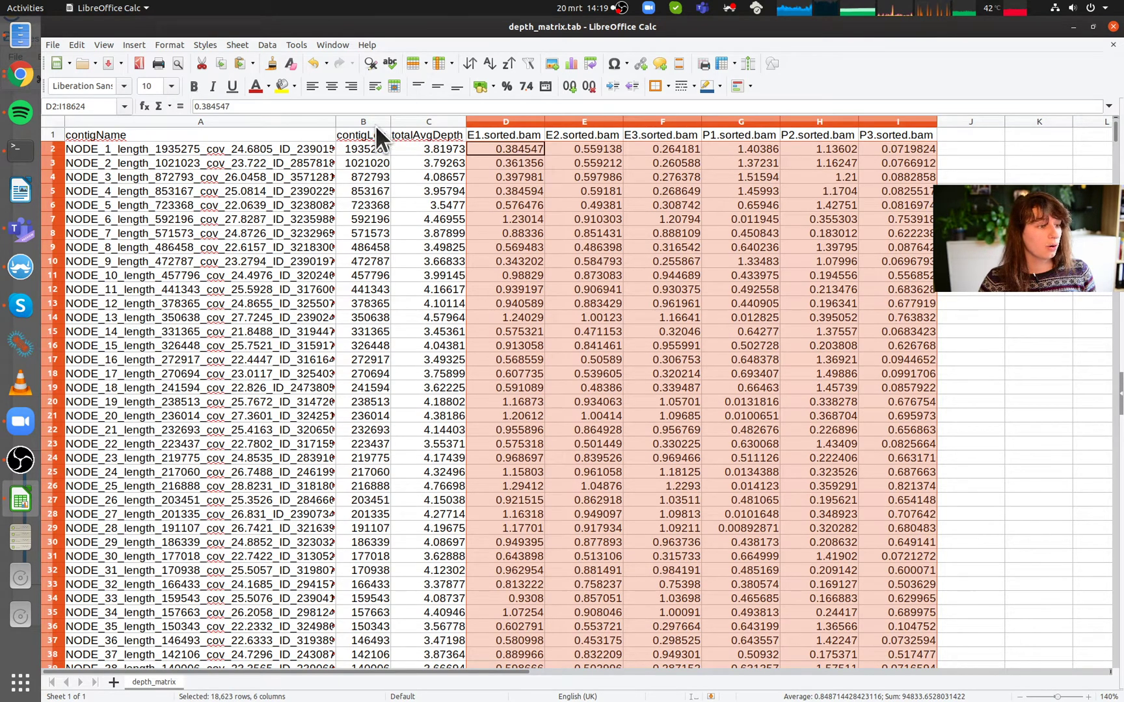
Step: Open the Colour Scale conditional formatting dialog for the selected range
left_click(296, 45)
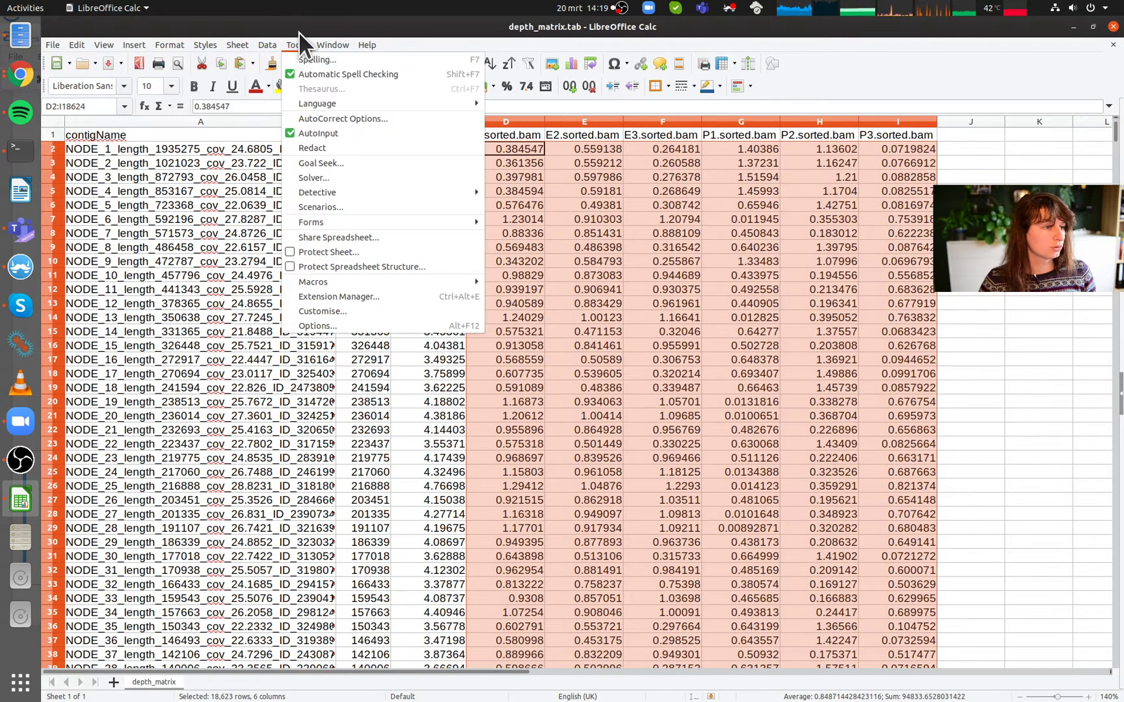
mouse_move(265, 44)
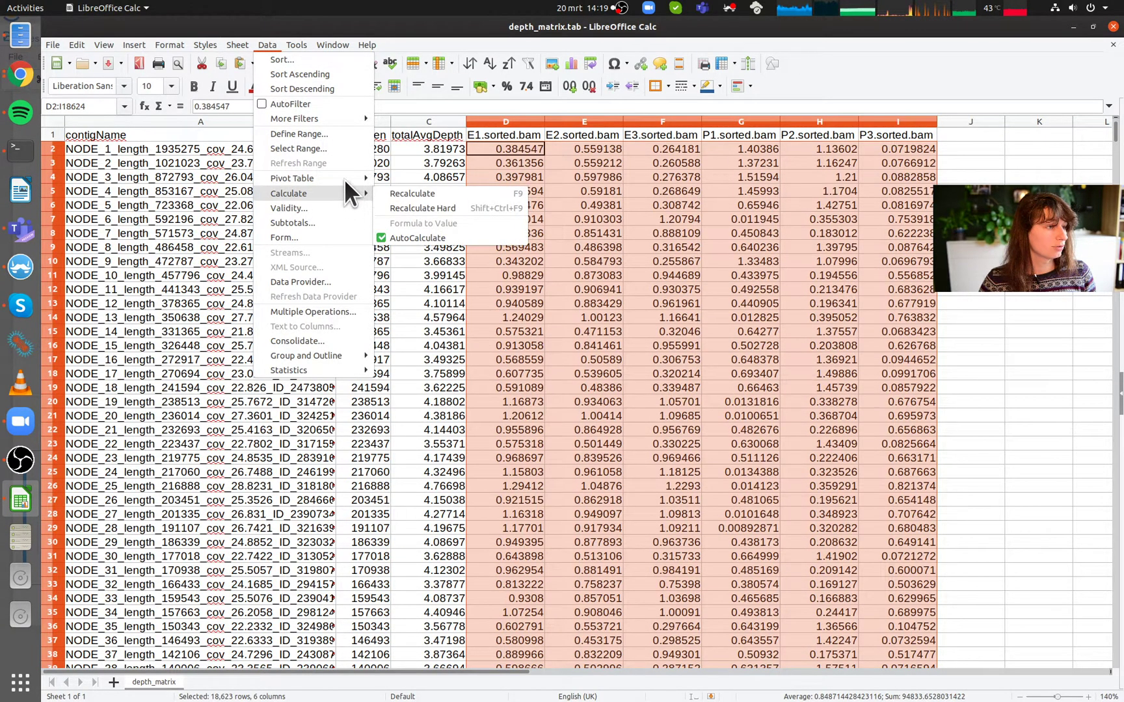
mouse_move(166, 37)
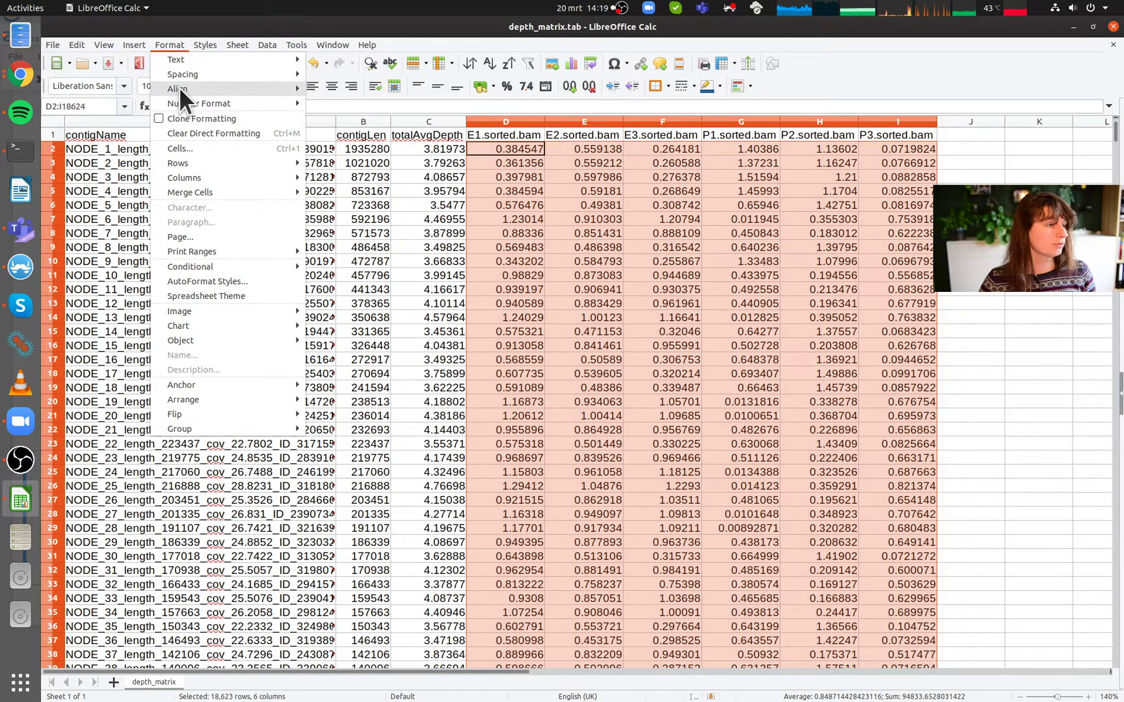
mouse_move(255, 170)
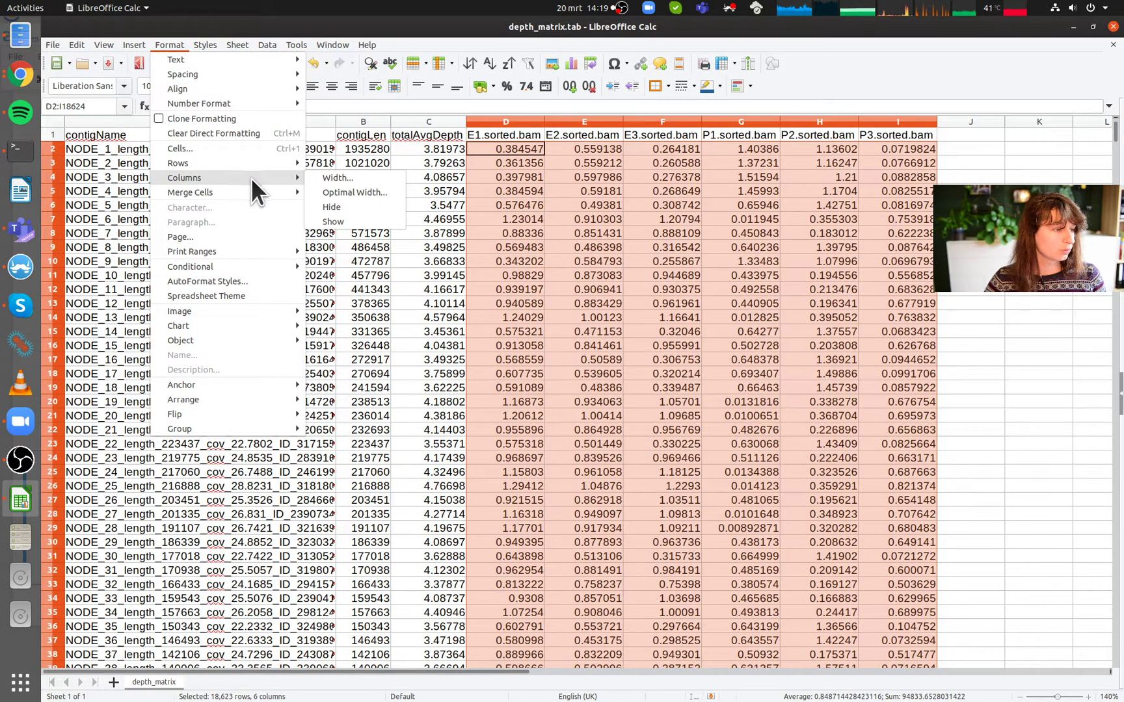
mouse_move(264, 264)
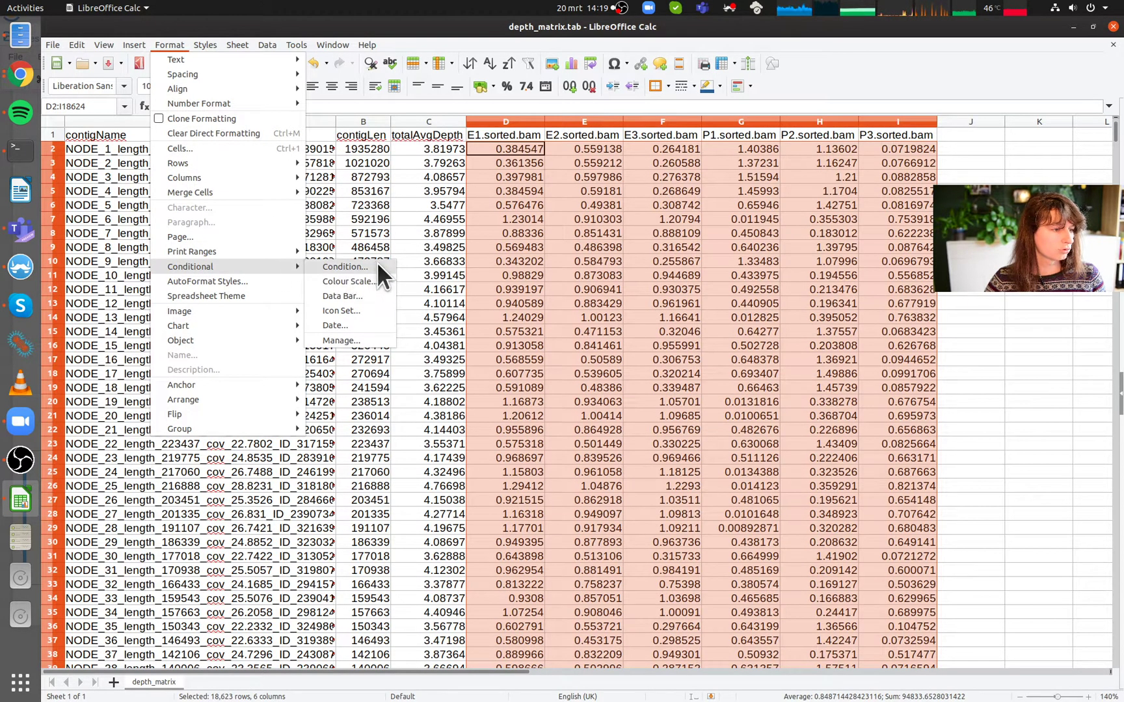
left_click(375, 281)
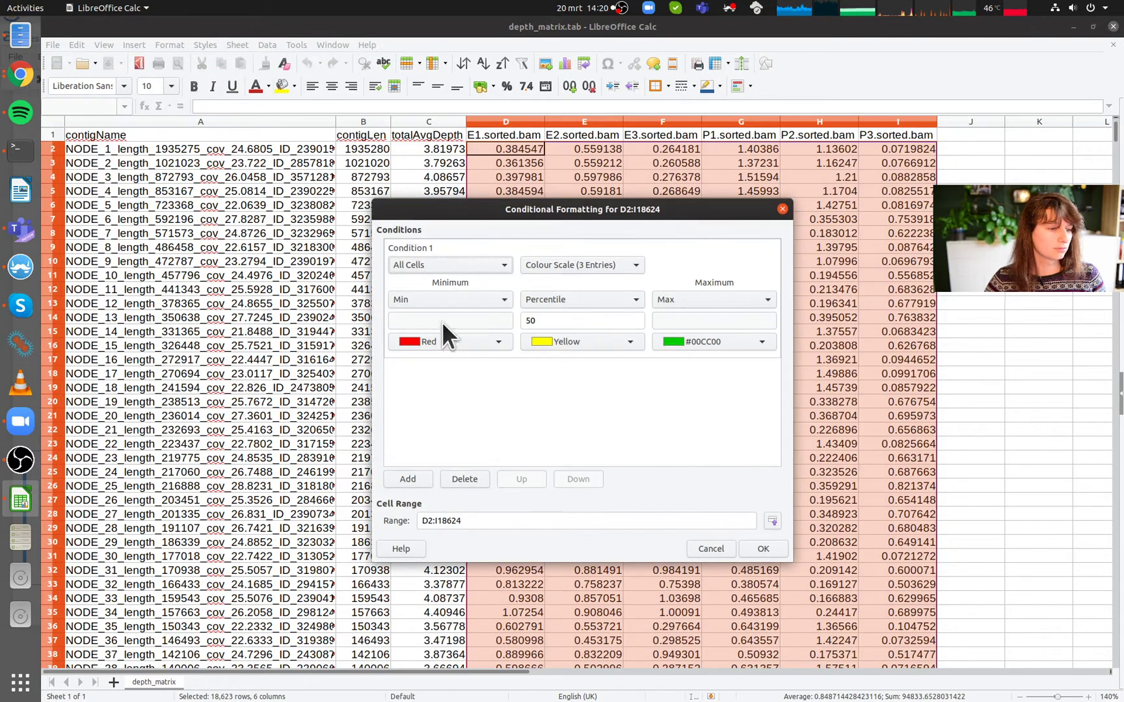
Step: Apply the scale with Min red, Percentile 50 yellow and Max #00CC00 green
left_click_drag(549, 164, 554, 148)
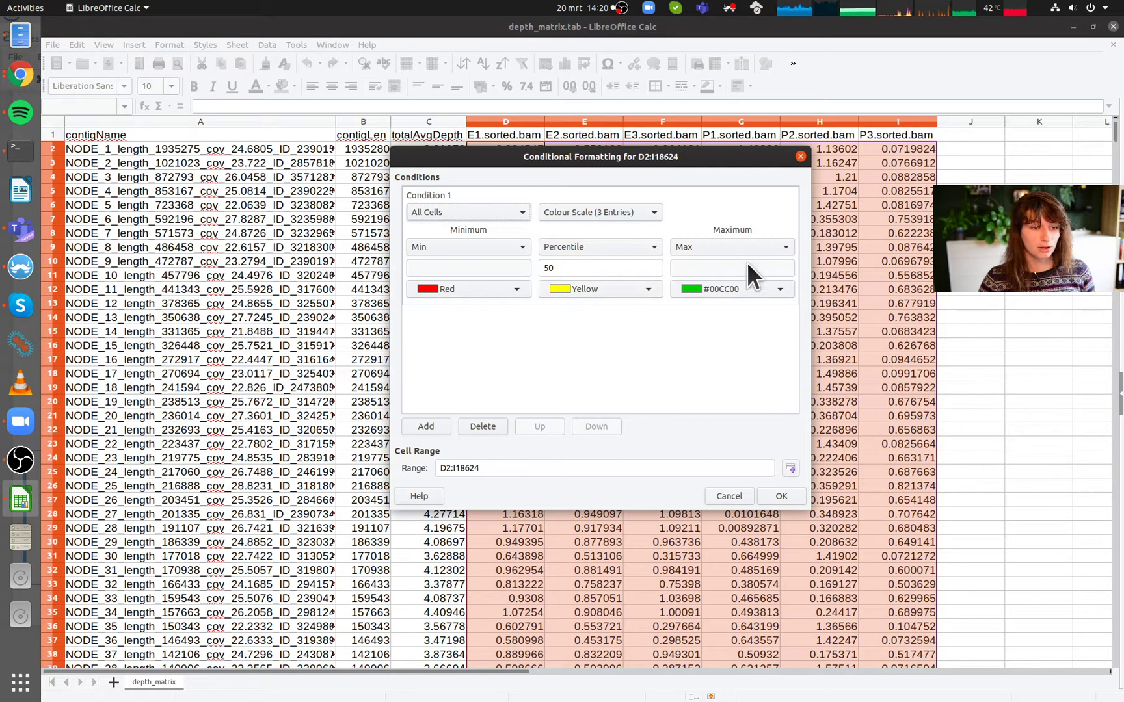
left_click(781, 496)
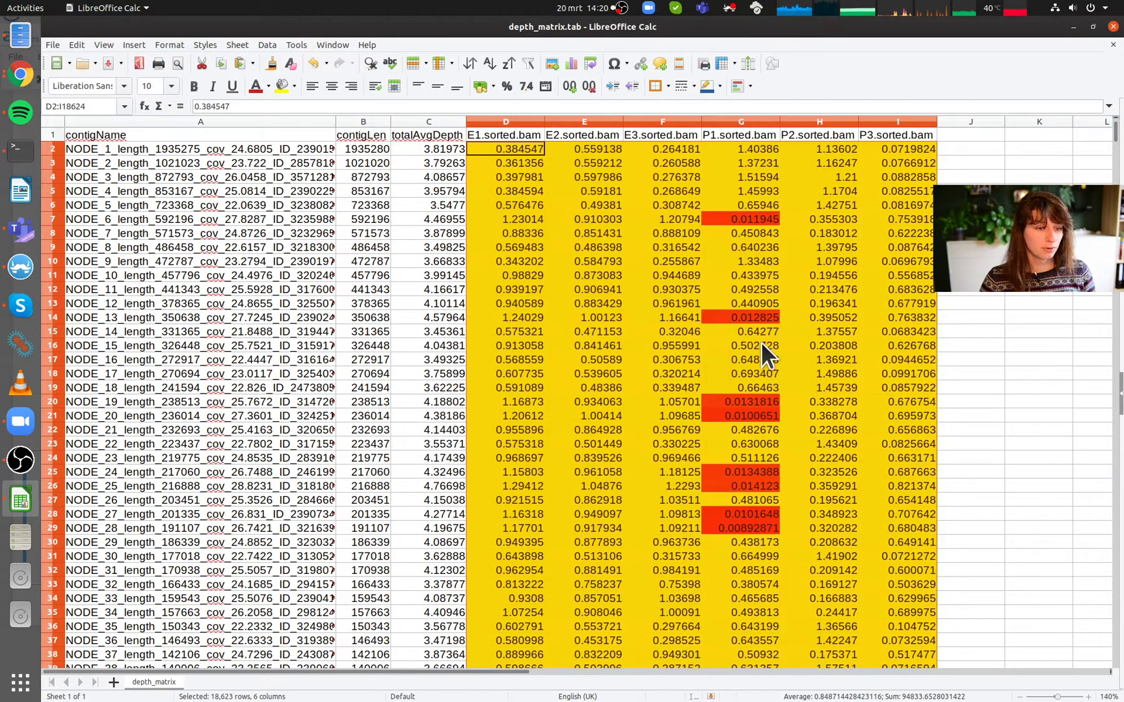
Step: Deselect the range and scroll down to around row 256 to inspect the colour shading
left_click(798, 372)
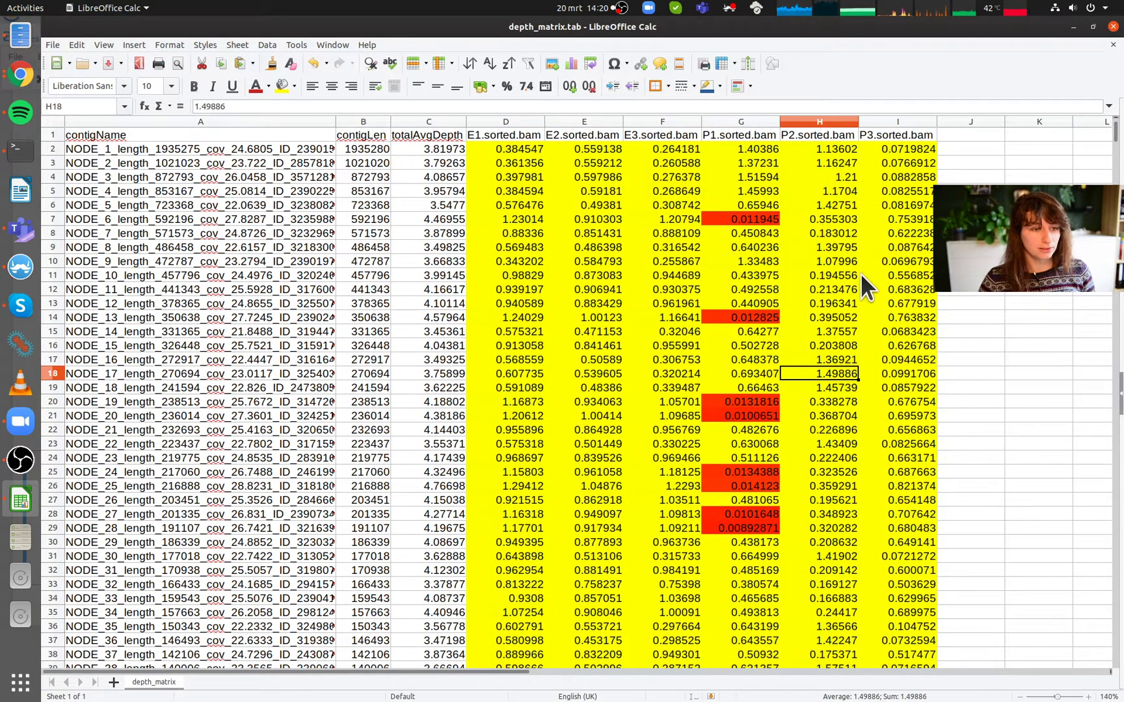
scroll(902, 280, "down", 5)
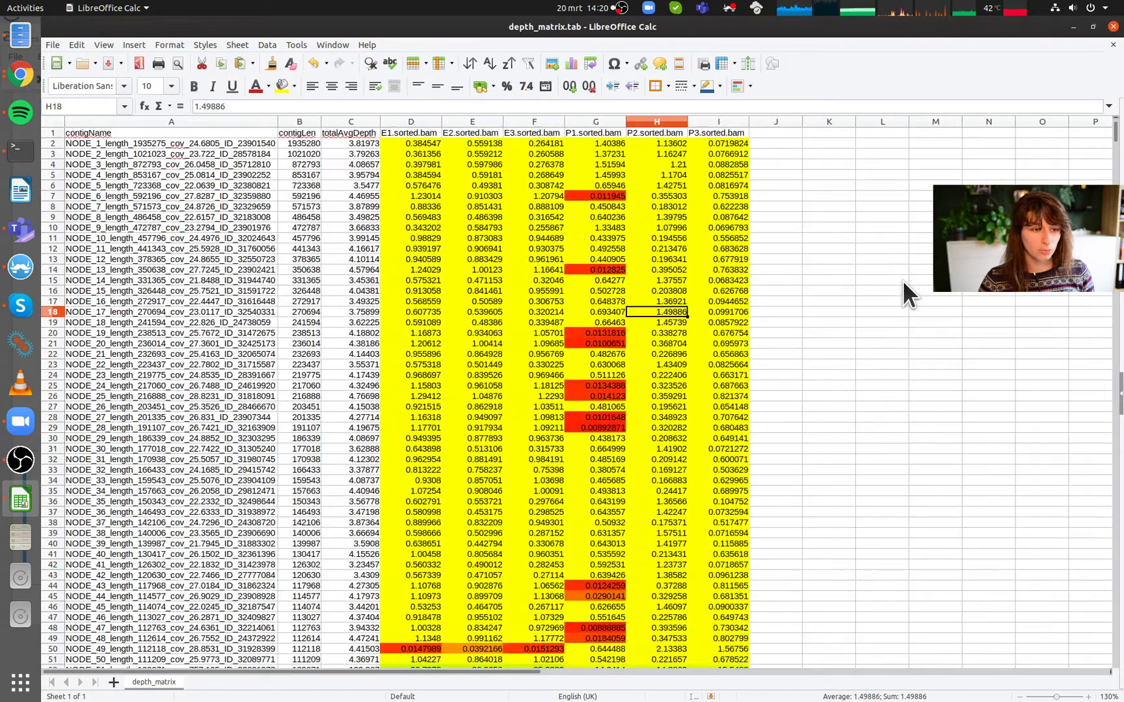
scroll(901, 280, "down", 2)
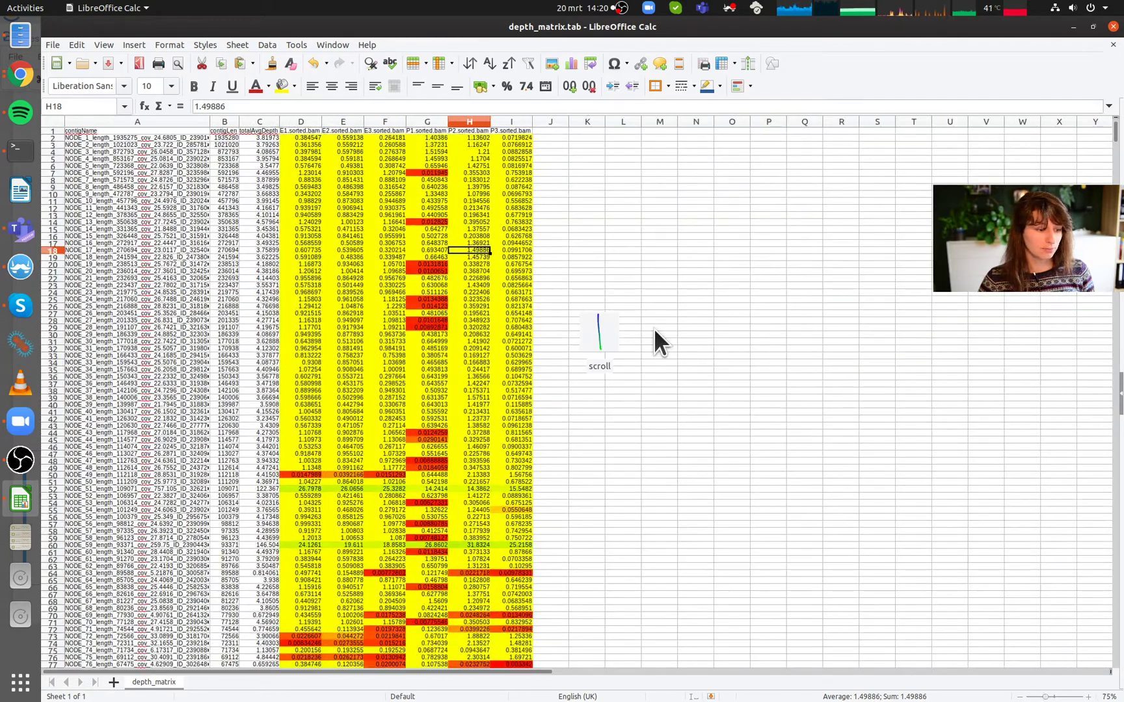
scroll(652, 339, "down", 3)
scroll(543, 410, "down", 15)
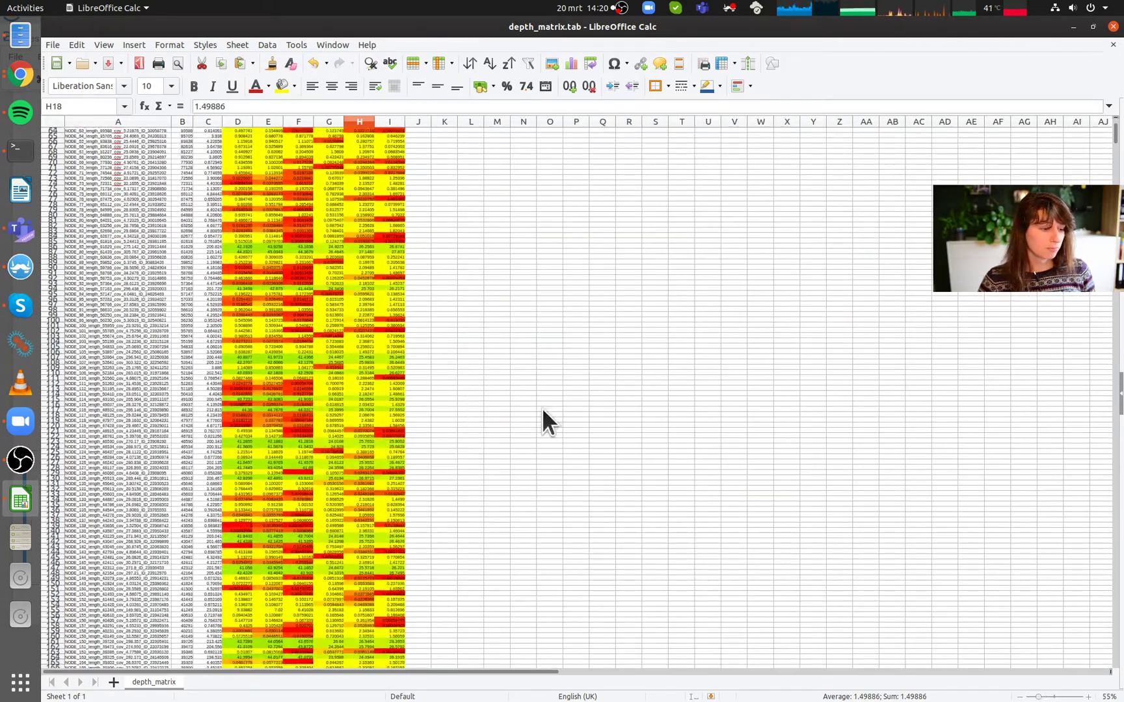
scroll(509, 312, "down", 2)
scroll(517, 406, "left", 2)
scroll(517, 407, "down", 20)
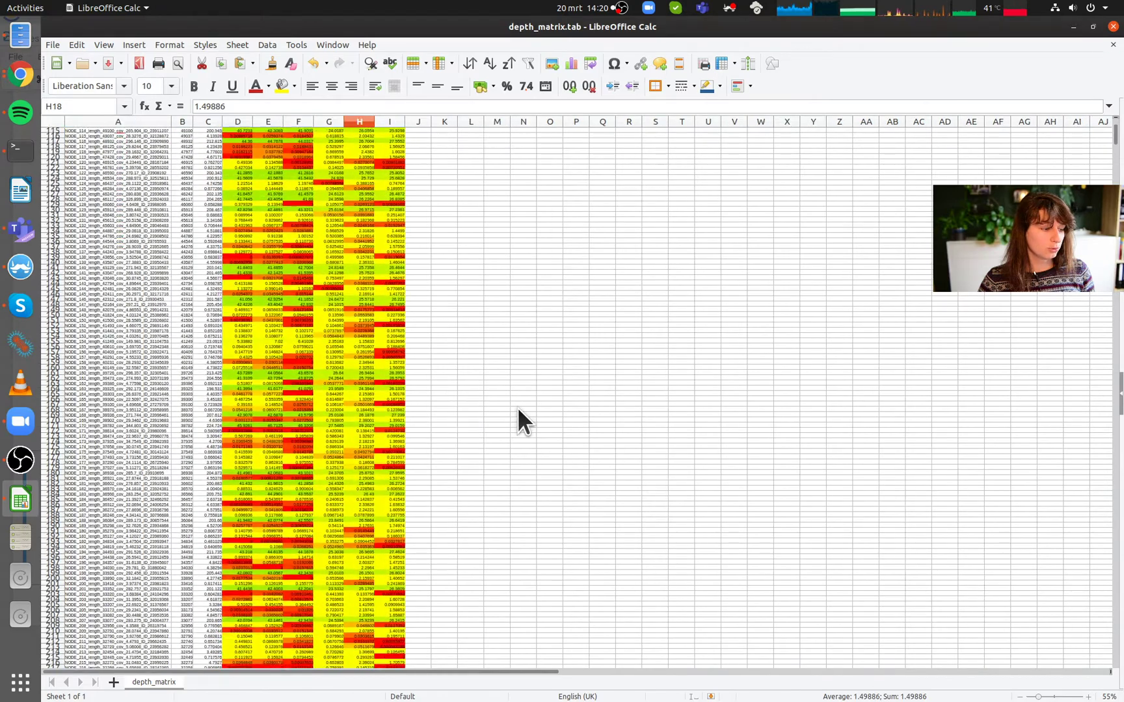
scroll(591, 384, "down", 15)
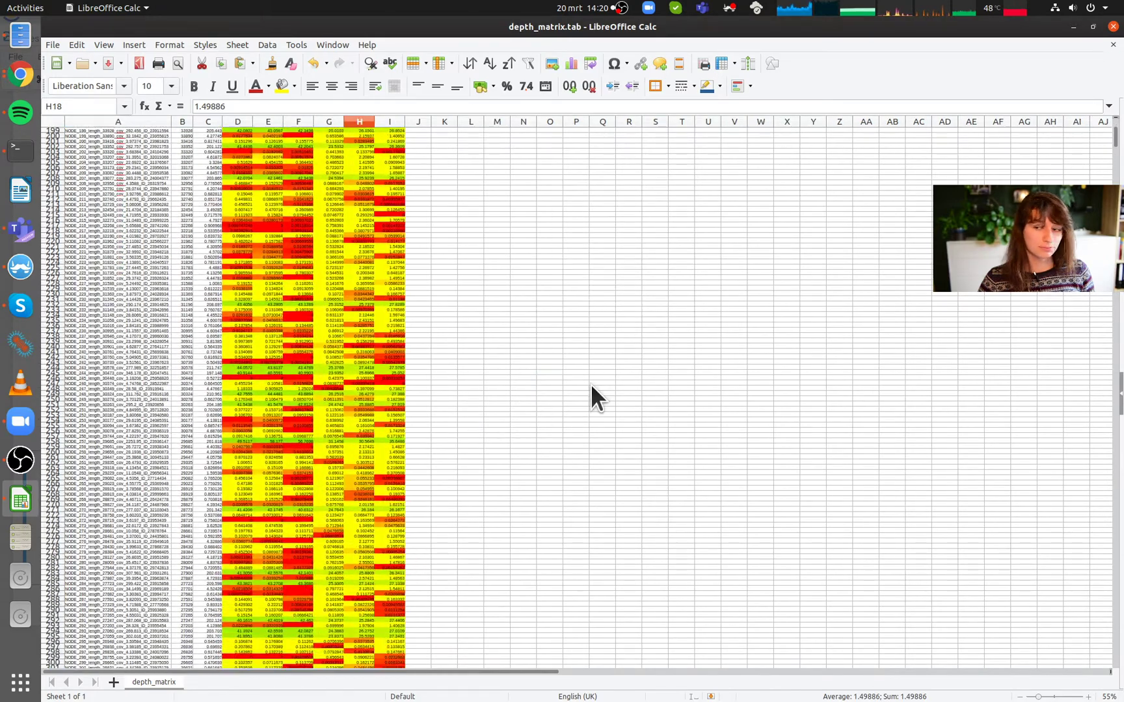
scroll(591, 384, "down", 9)
scroll(562, 339, "right", 6)
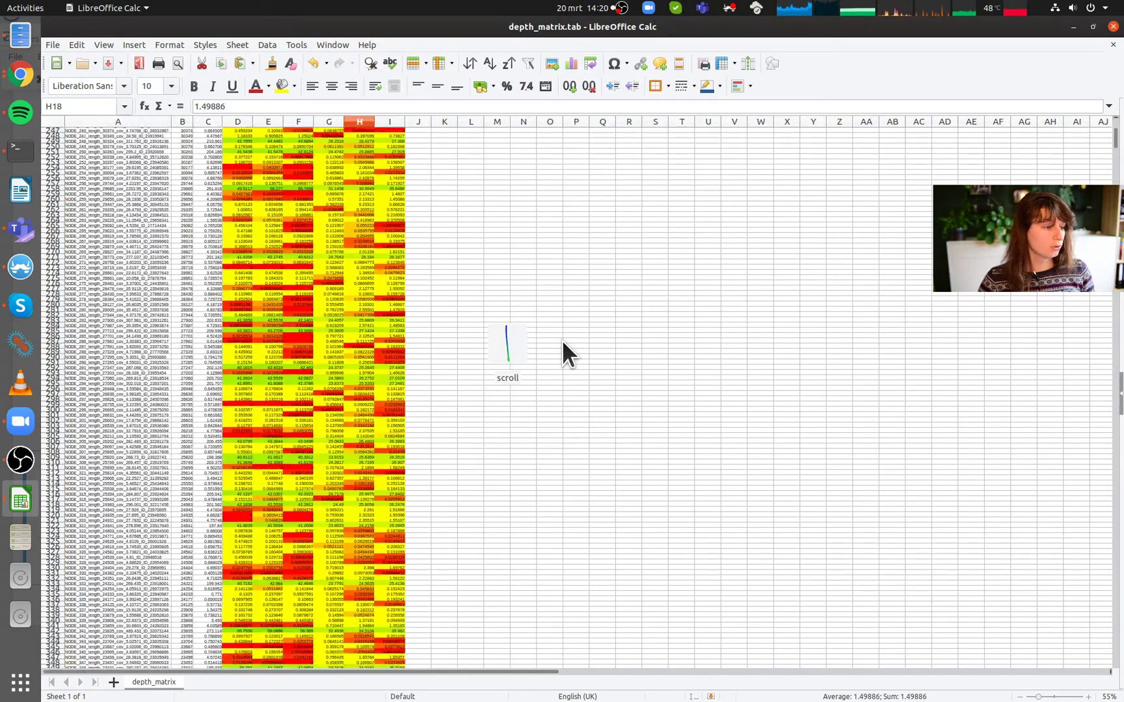
scroll(381, 459, "left", 6)
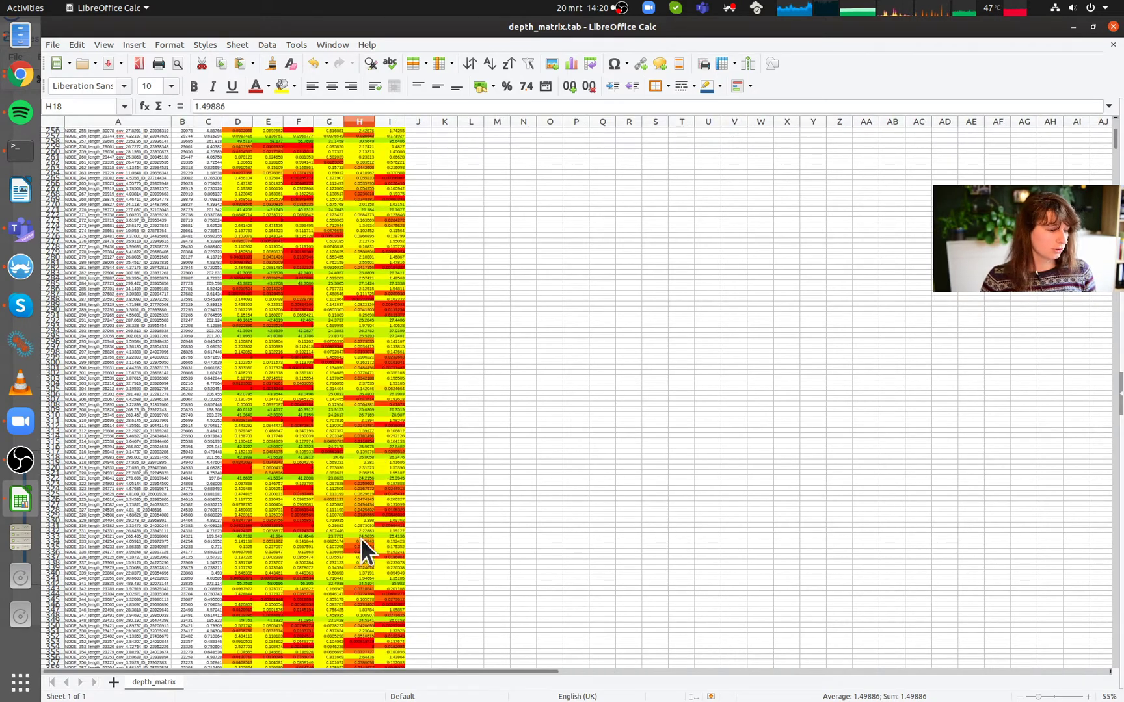
scroll(311, 507, "up", 5, "ctrl")
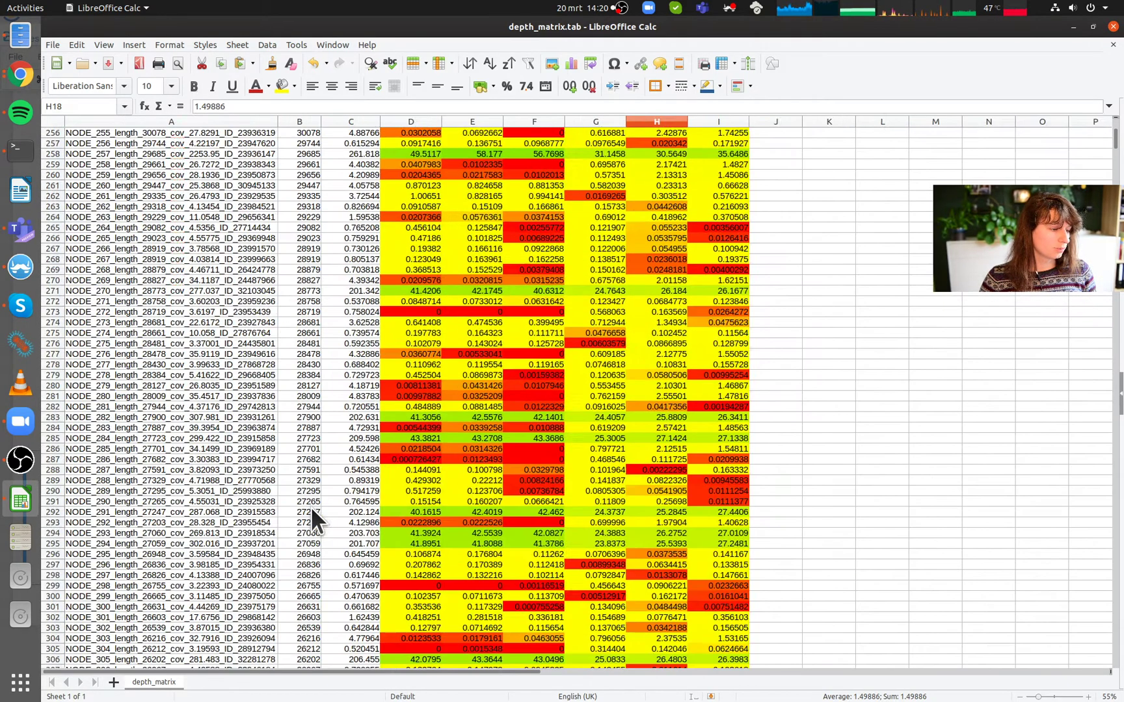
left_click(549, 372)
left_click(592, 374)
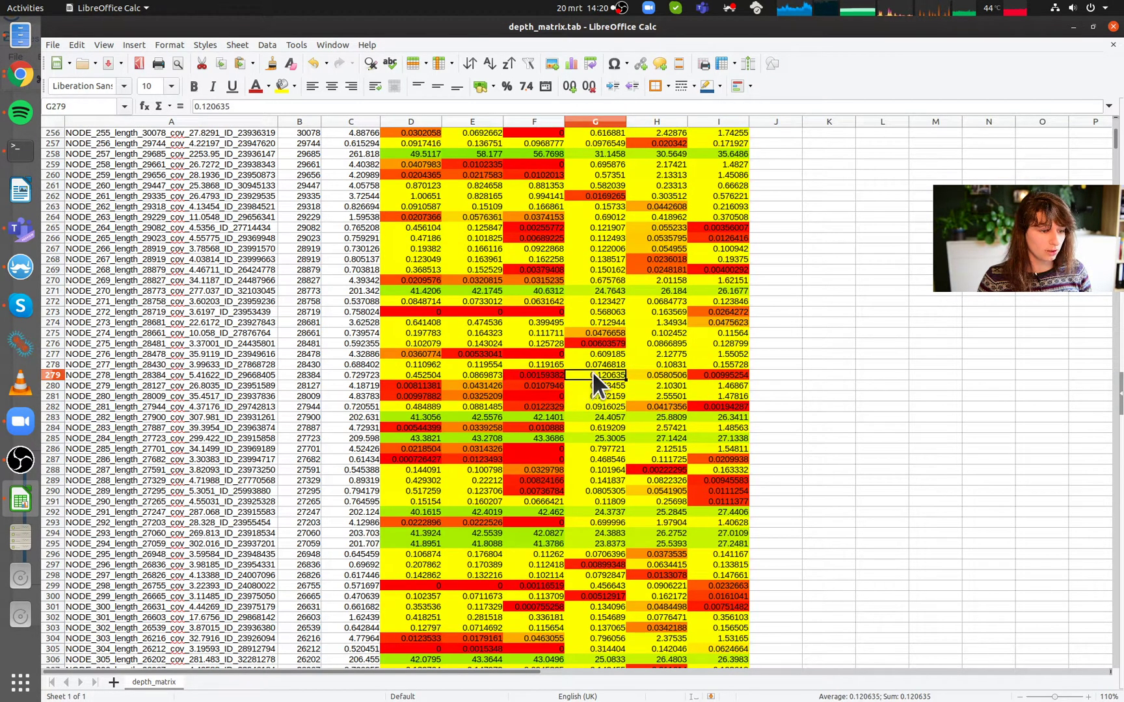
left_click(481, 291)
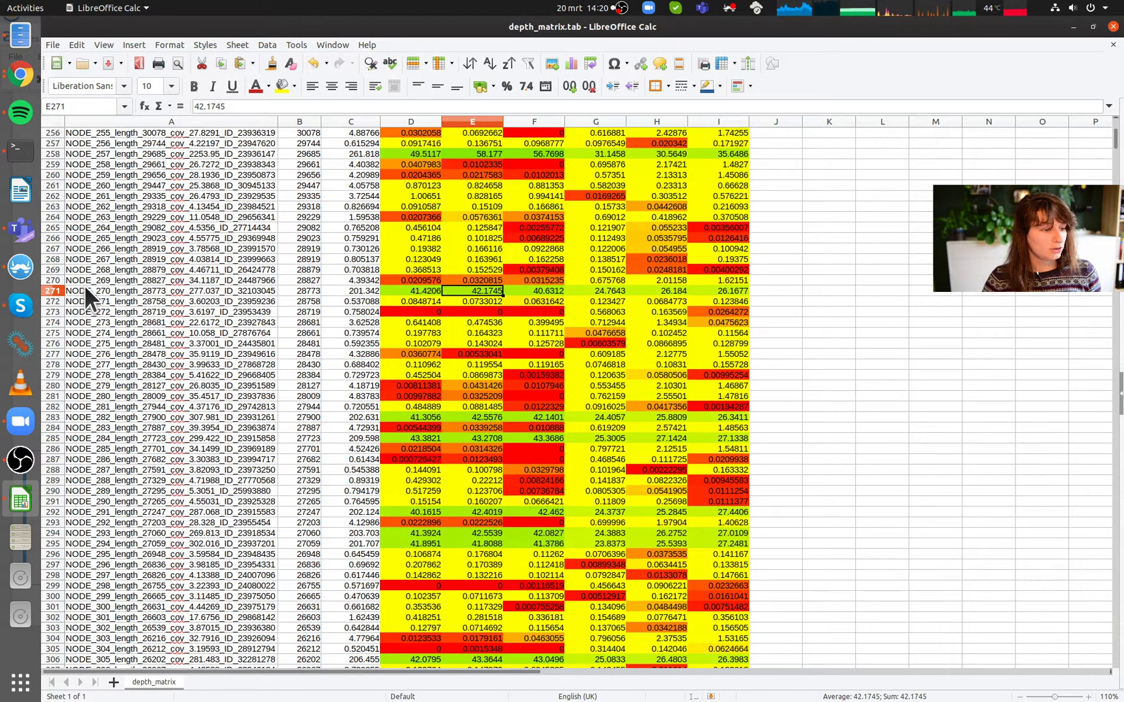
left_click_drag(82, 288, 706, 288)
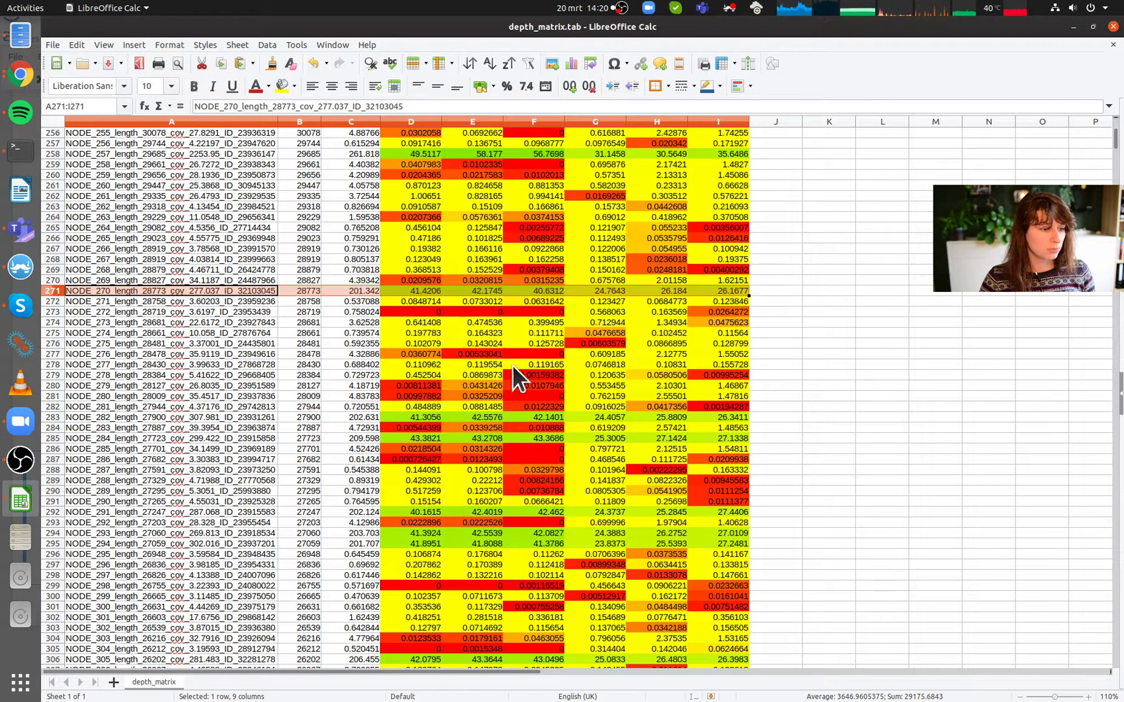
left_click_drag(595, 448, 595, 459)
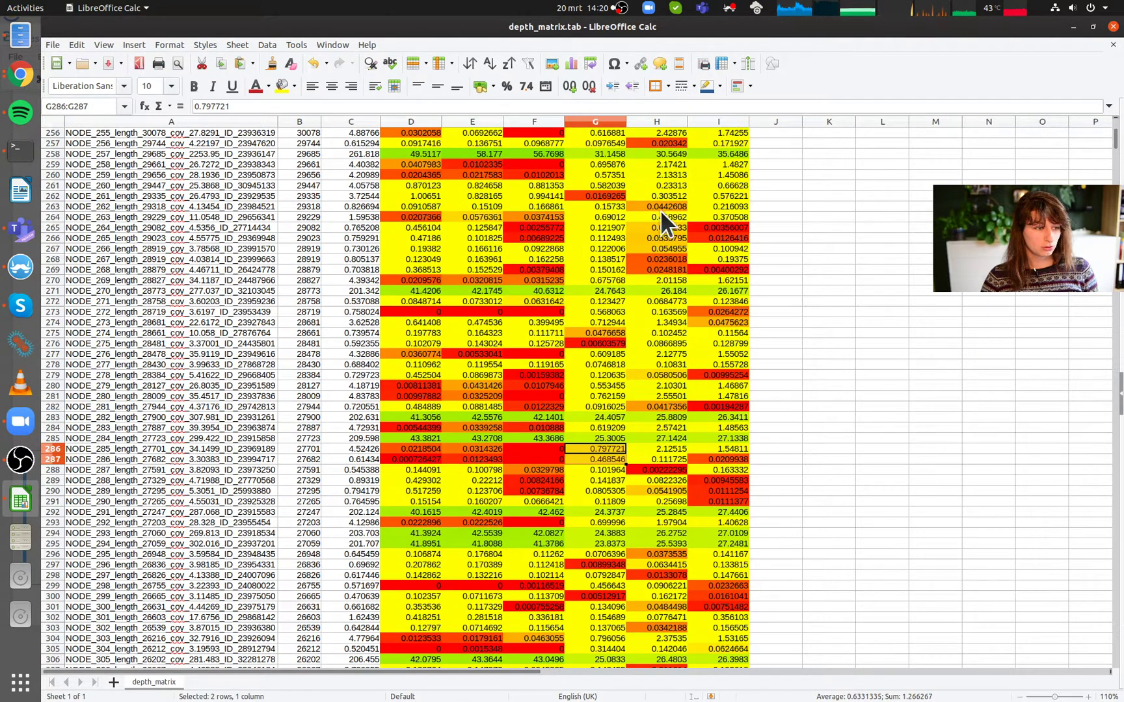
left_click_drag(798, 226, 271, 232)
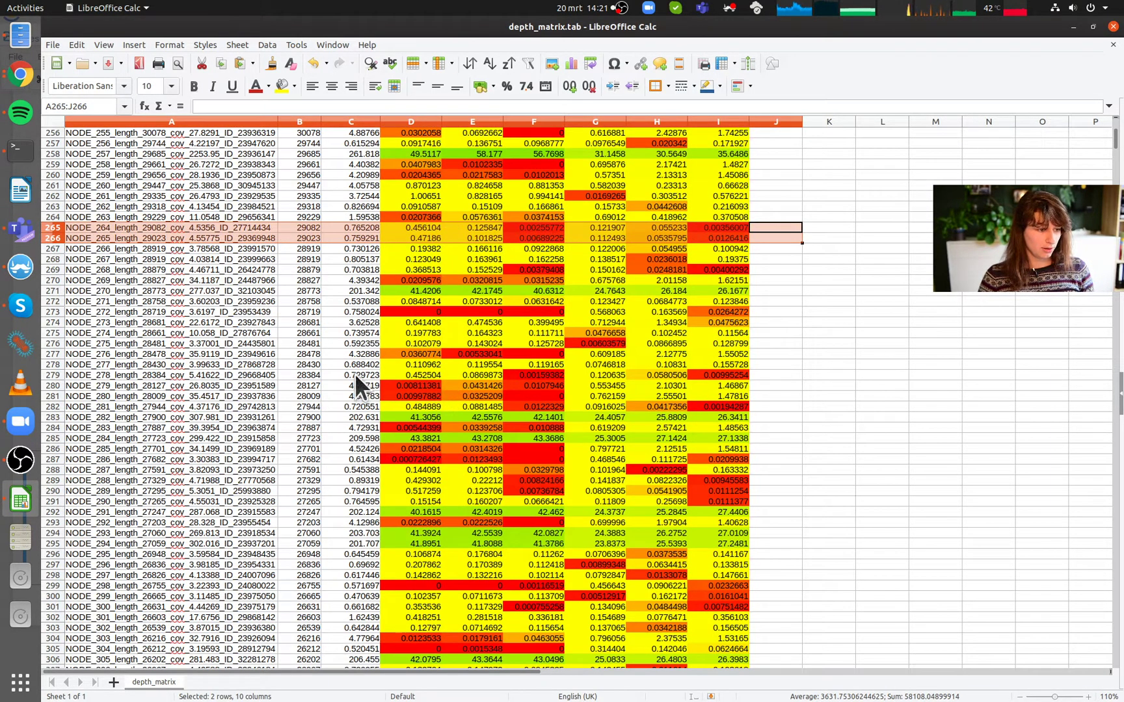
left_click_drag(352, 372, 793, 370)
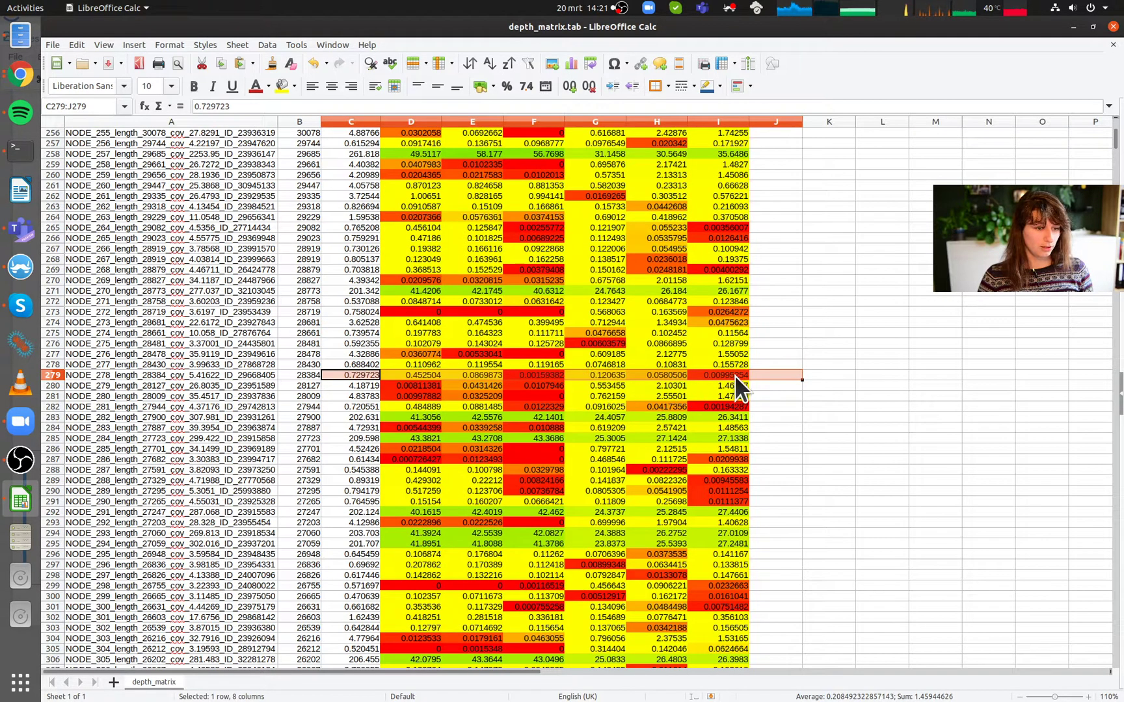
left_click(868, 428)
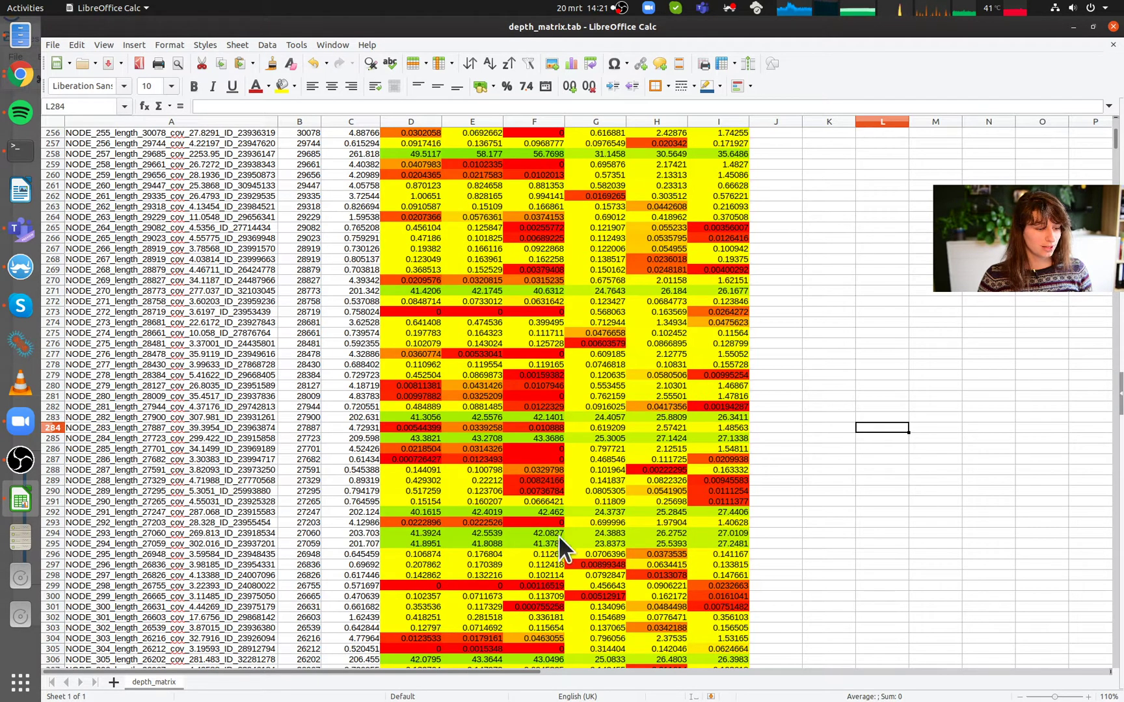
left_click_drag(369, 530, 728, 542)
left_click_drag(355, 511, 704, 512)
left_click_drag(357, 292, 660, 286)
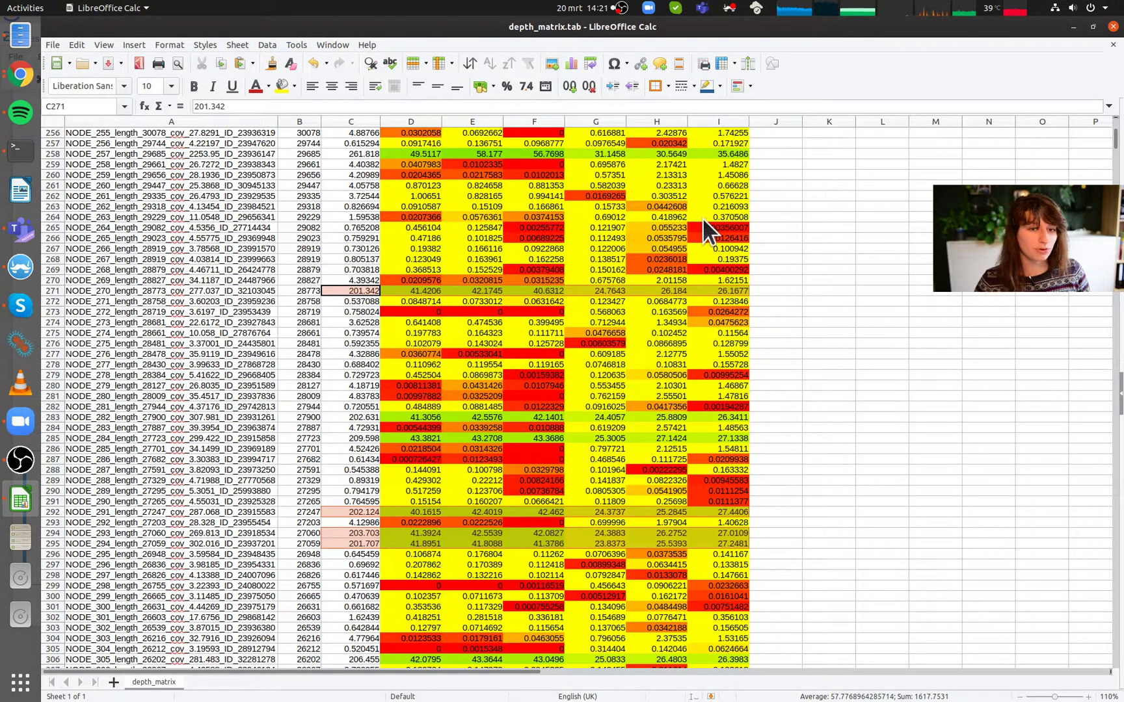
Step: Restore the Calc window to a smaller size beside the notebook, keeping Calc in front
left_click(1092, 26)
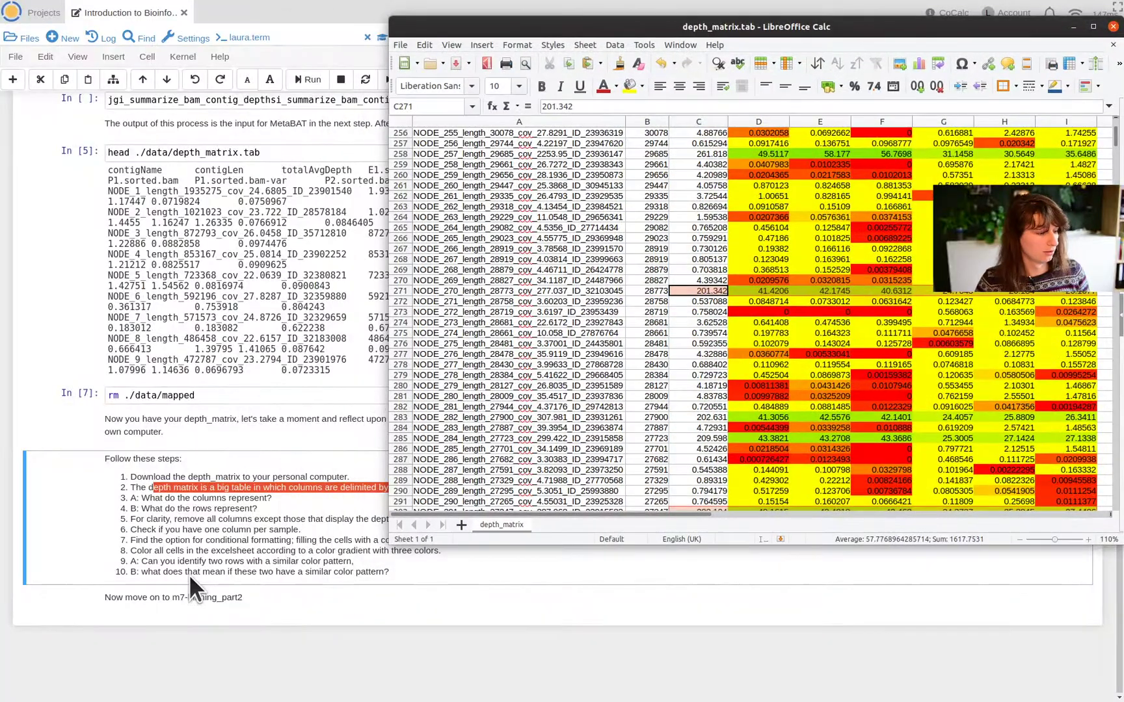
left_click(270, 564)
key("super")
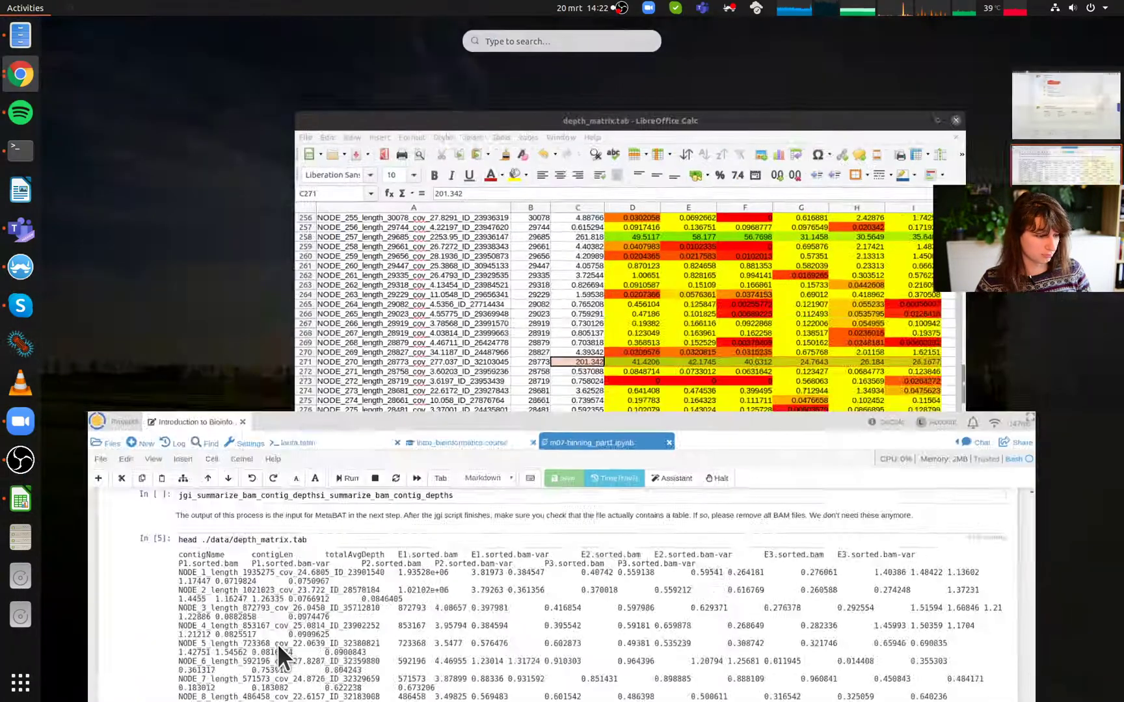
left_click(502, 504)
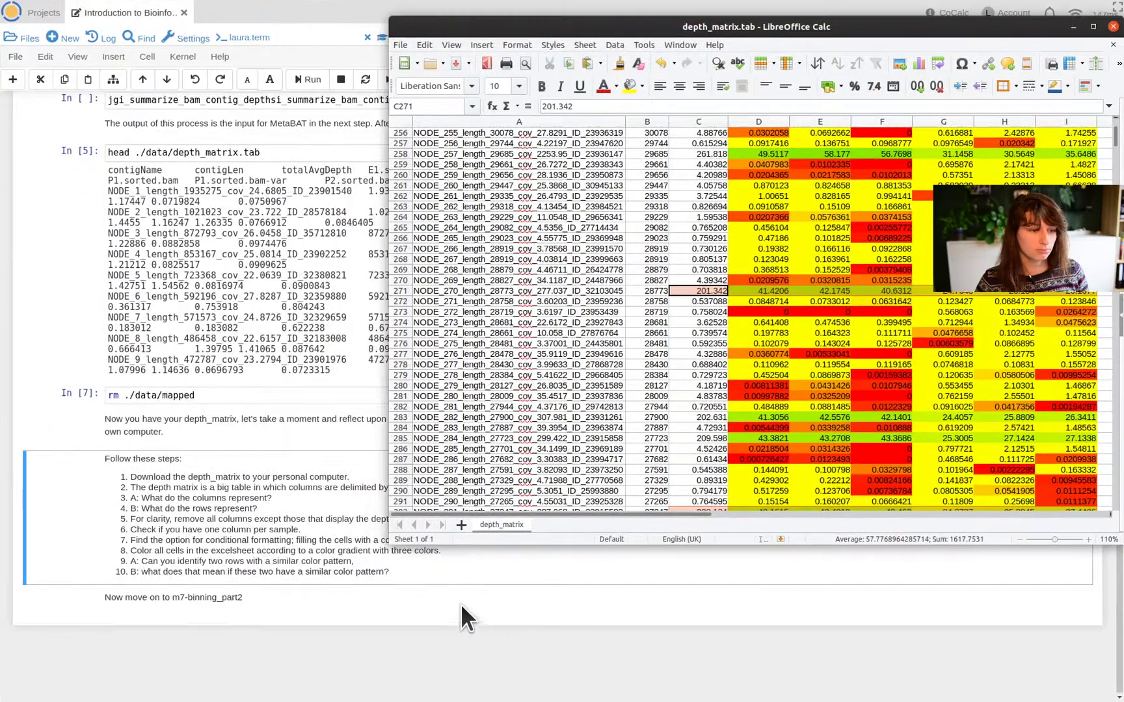